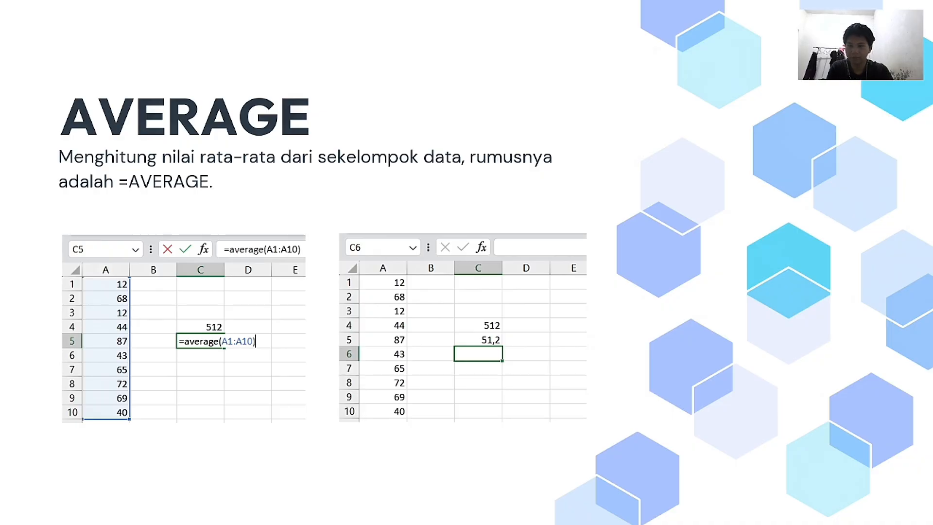
Page through the slides on COUNT, MODUS, MEDIAN and MINIMUM/MAXIMUM, and end the slide show
{"action": "key", "text": "Right"}
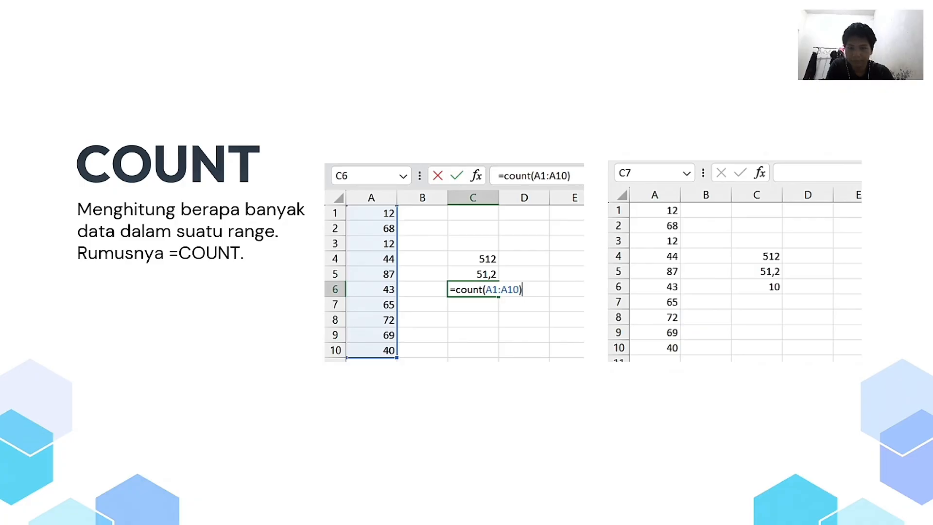
{"action": "key", "text": "Right"}
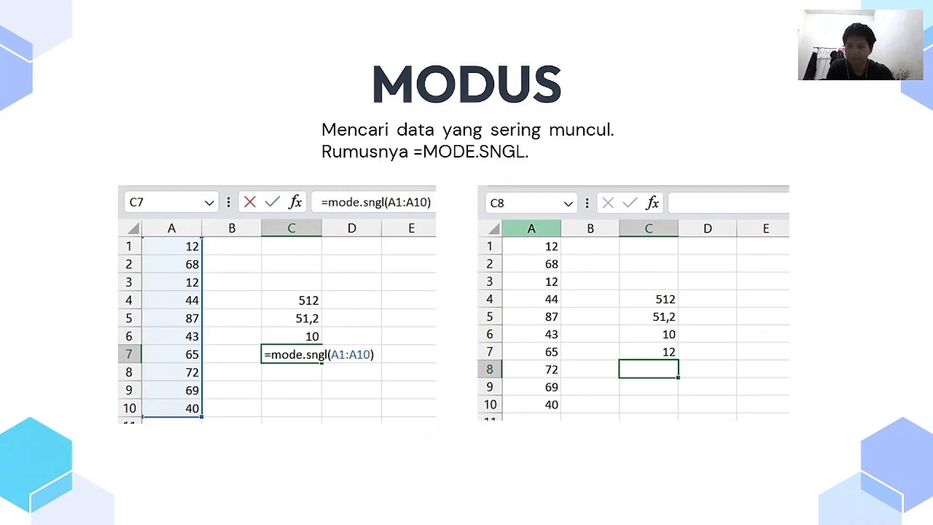
{"action": "key", "text": "Right"}
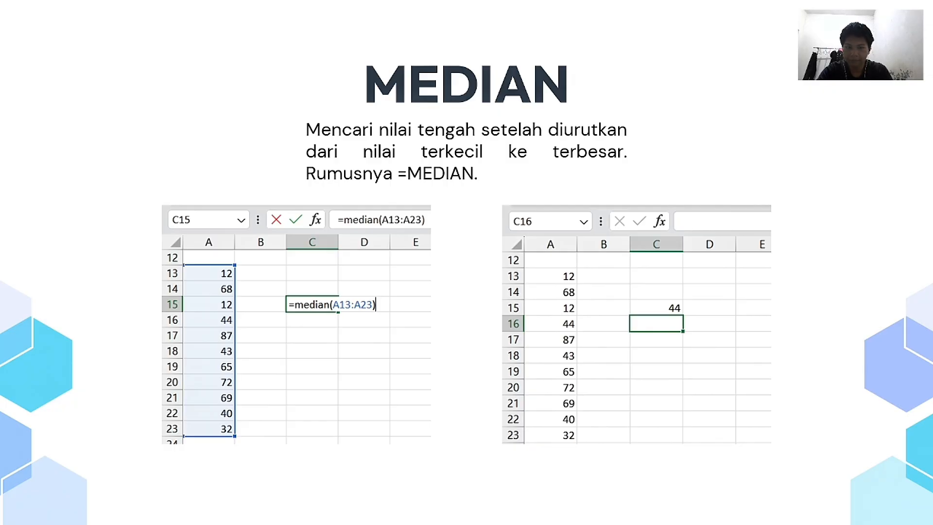
{"action": "key", "text": "Right"}
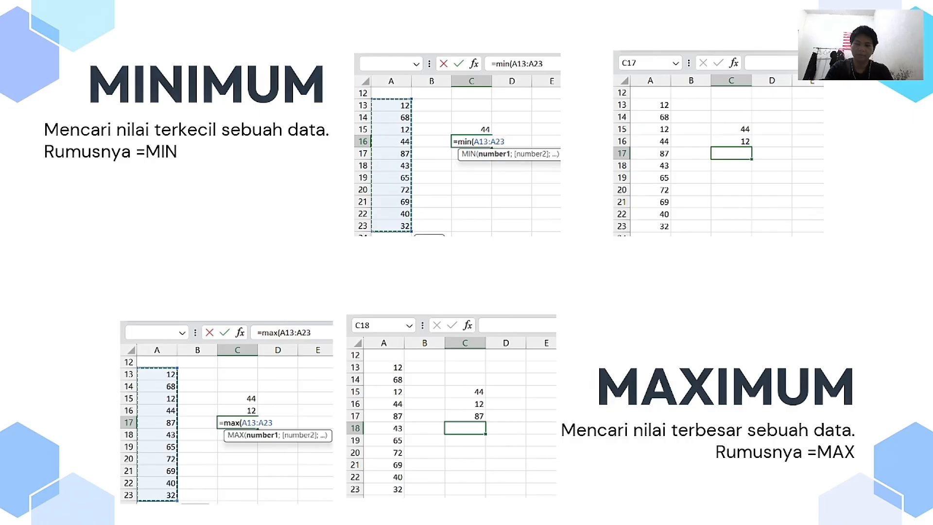
{"action": "key", "text": "Escape"}
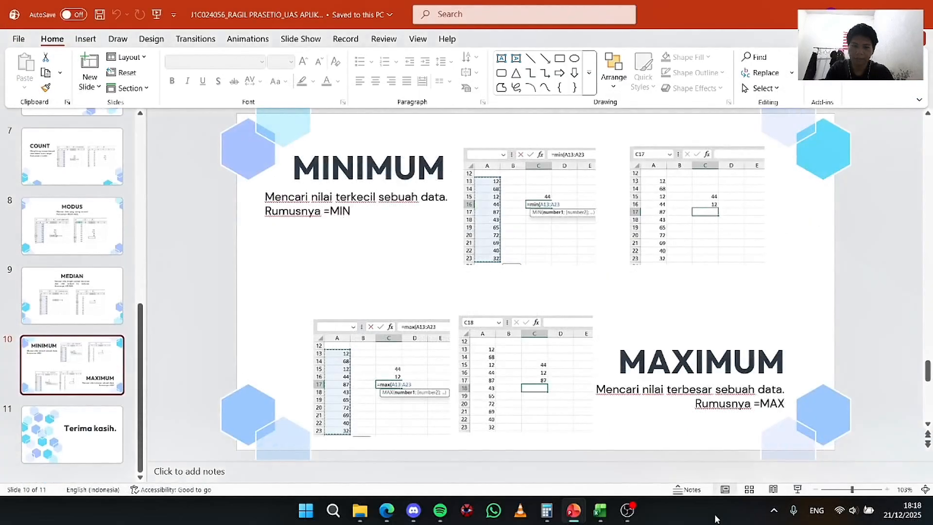
Switch to the Excel workbook and clear all results in the Nilai column of the Mencari table, cells G6 to G12
{"action": "left_click", "coordinate": [601, 510]}
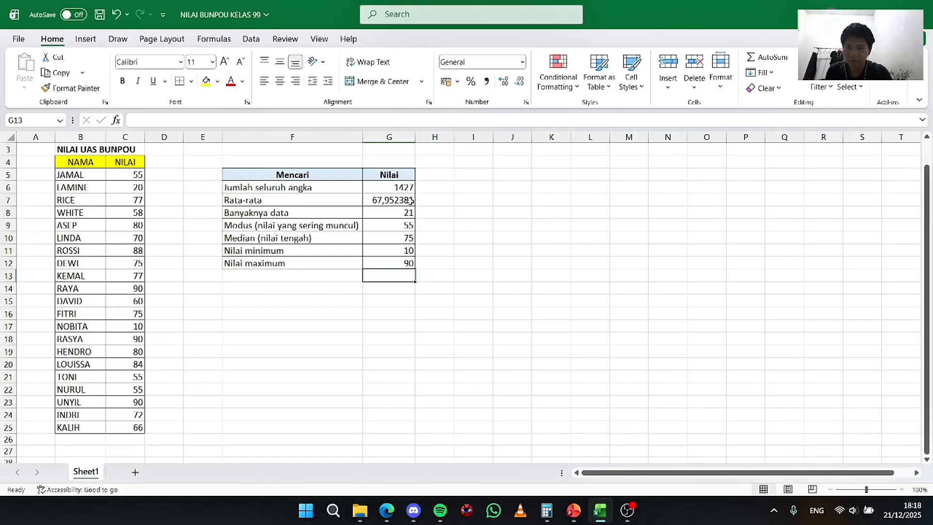
{"action": "left_click", "coordinate": [404, 189]}
{"action": "key", "text": "Delete"}
{"action": "key", "text": "Down"}
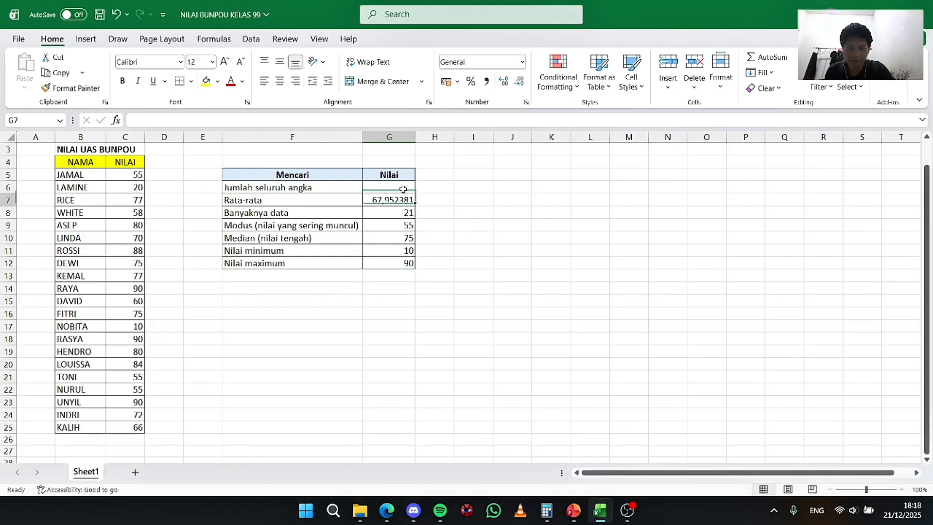
{"action": "key", "text": "Delete"}
{"action": "key", "text": "Down"}
{"action": "key", "text": "Delete"}
{"action": "key", "text": "Down"}
{"action": "key", "text": "Delete"}
{"action": "key", "text": "Down"}
{"action": "key", "text": "Delete"}
{"action": "key", "text": "Down"}
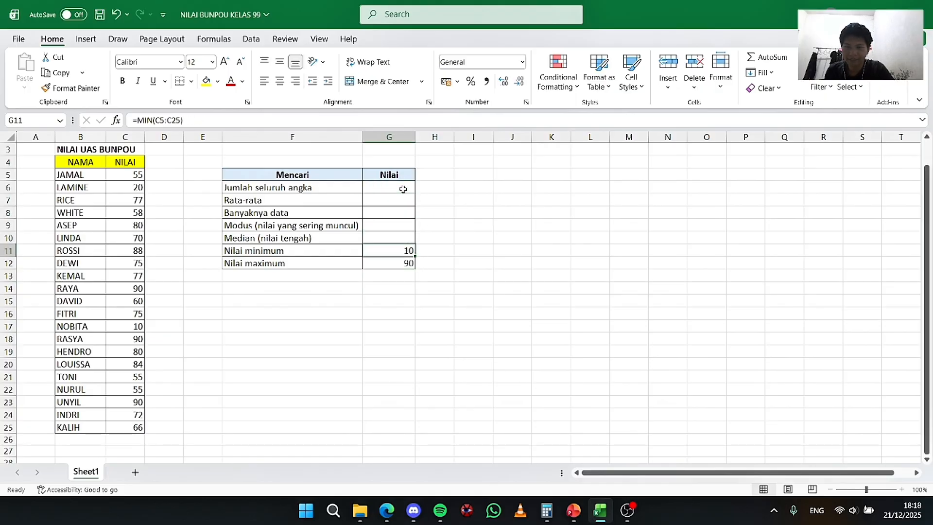
{"action": "key", "text": "Delete"}
{"action": "key", "text": "Down"}
{"action": "key", "text": "Delete"}
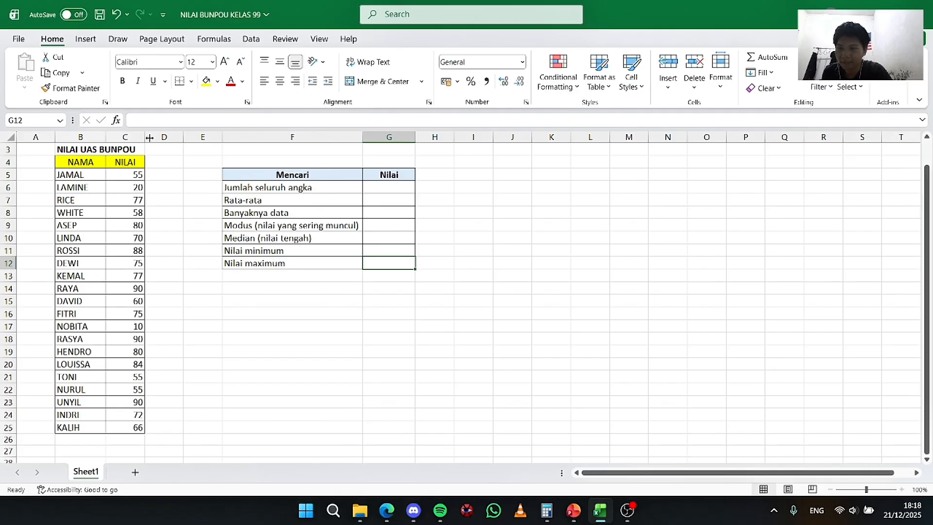
Look over the NAMA and NILAI columns and the Jumlah seluruh angka row, dismissing the WhatsApp notification
{"action": "scroll", "coordinate": [166, 186], "scroll_direction": "up", "scroll_amount": 1}
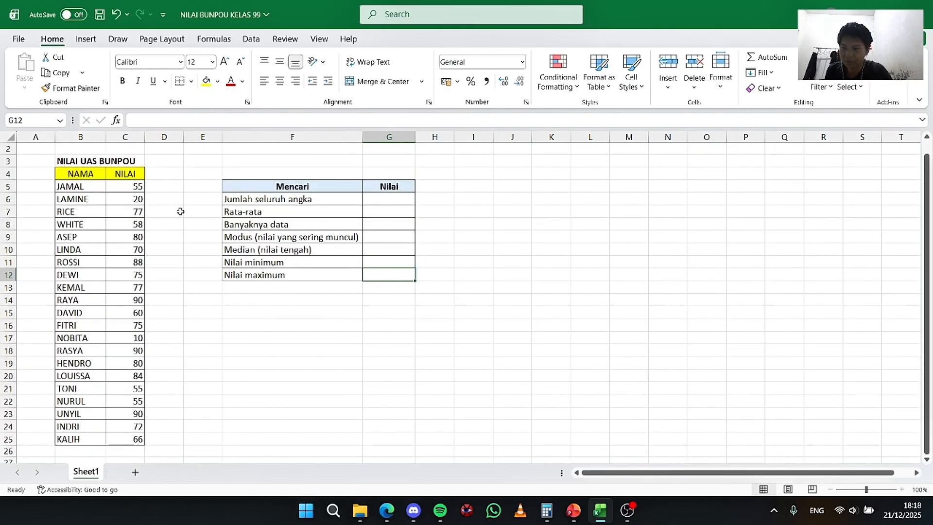
{"action": "left_click", "coordinate": [84, 174]}
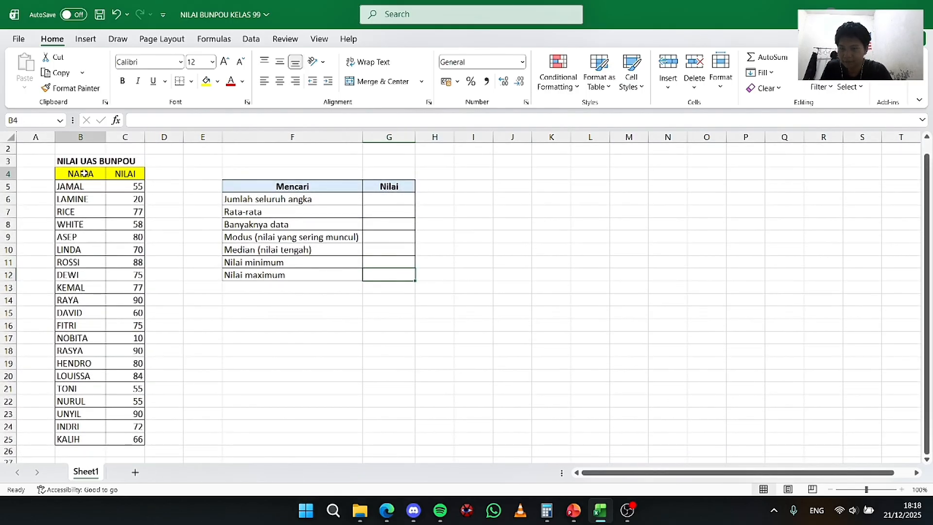
{"action": "left_click", "coordinate": [111, 173]}
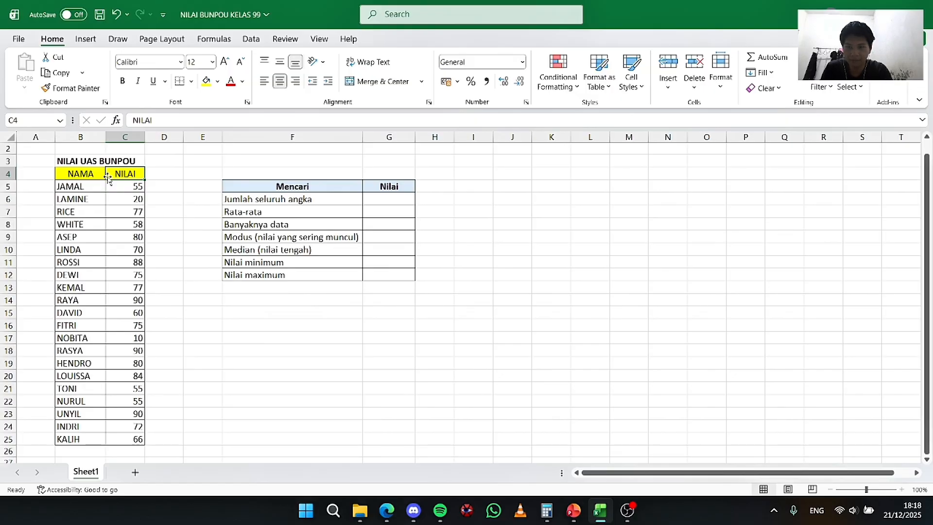
{"action": "left_click", "coordinate": [385, 201]}
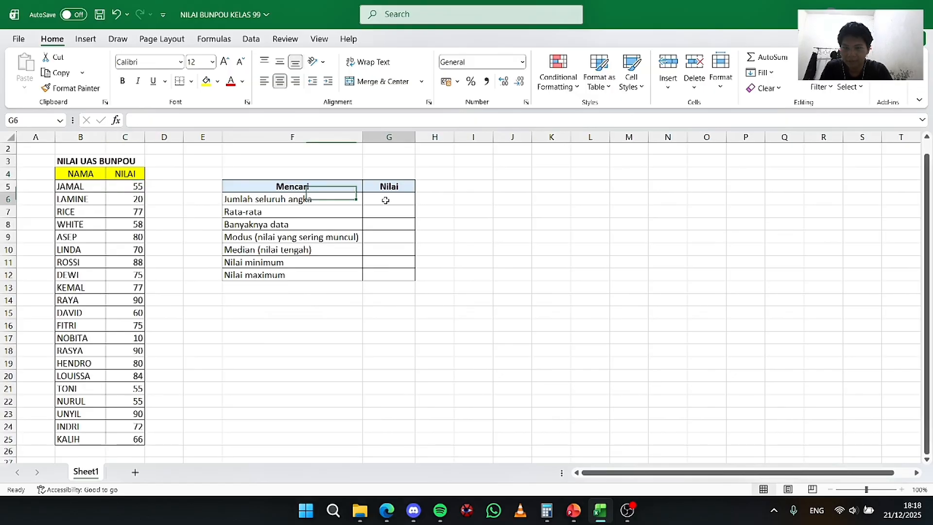
{"action": "left_click", "coordinate": [252, 198]}
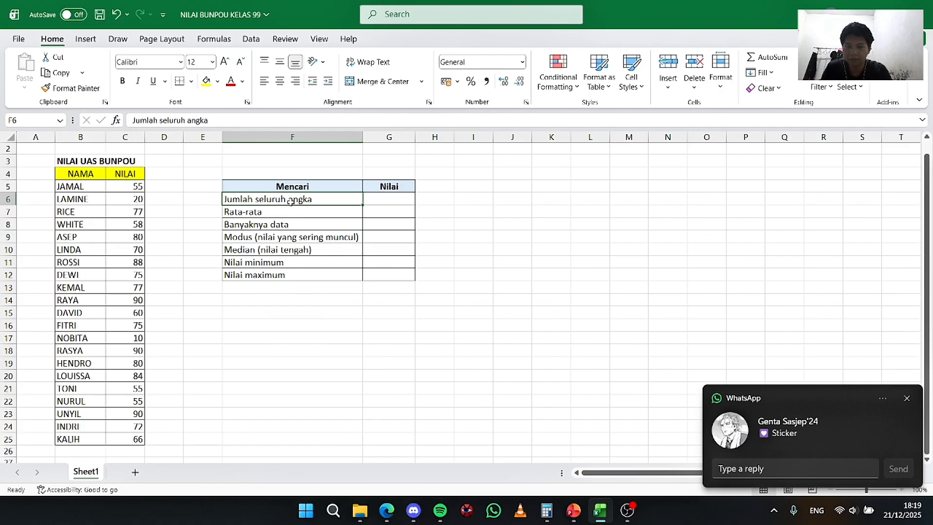
{"action": "left_click", "coordinate": [907, 399]}
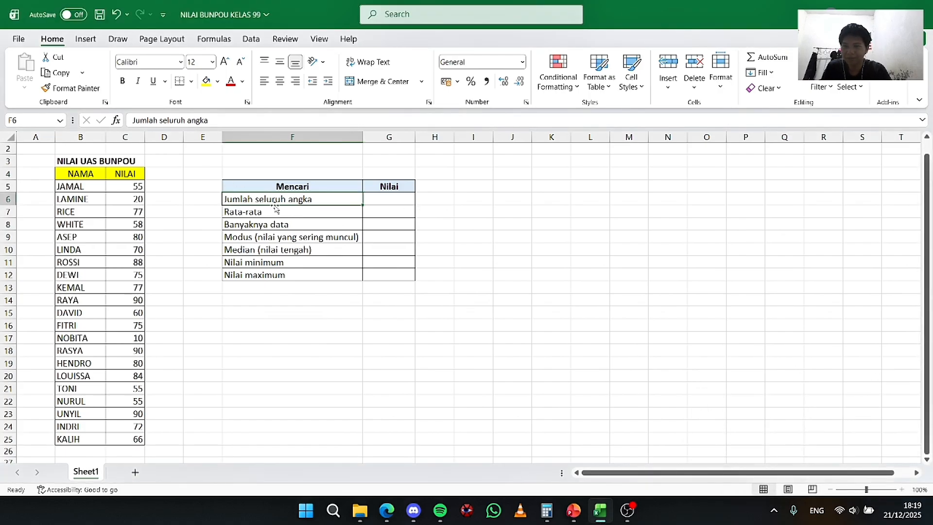
{"action": "left_click", "coordinate": [135, 186]}
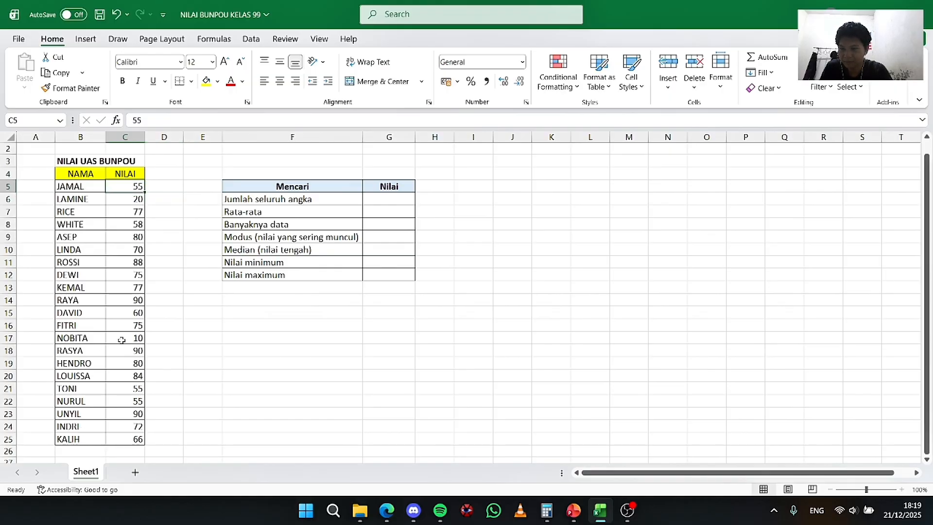
Enter =SUM(C5:C25) in G6 to total all the scores for Jumlah seluruh angka
{"action": "left_click", "coordinate": [402, 199]}
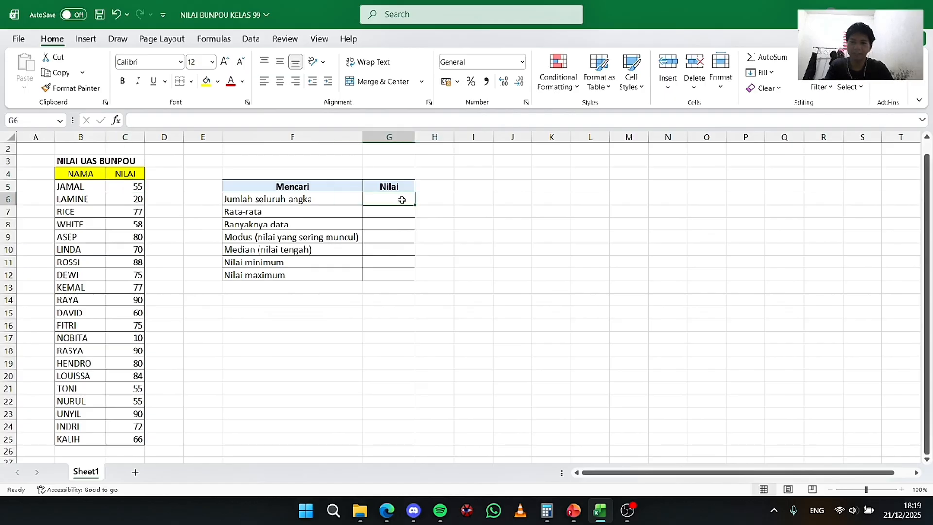
{"action": "type", "text": "=sum"}
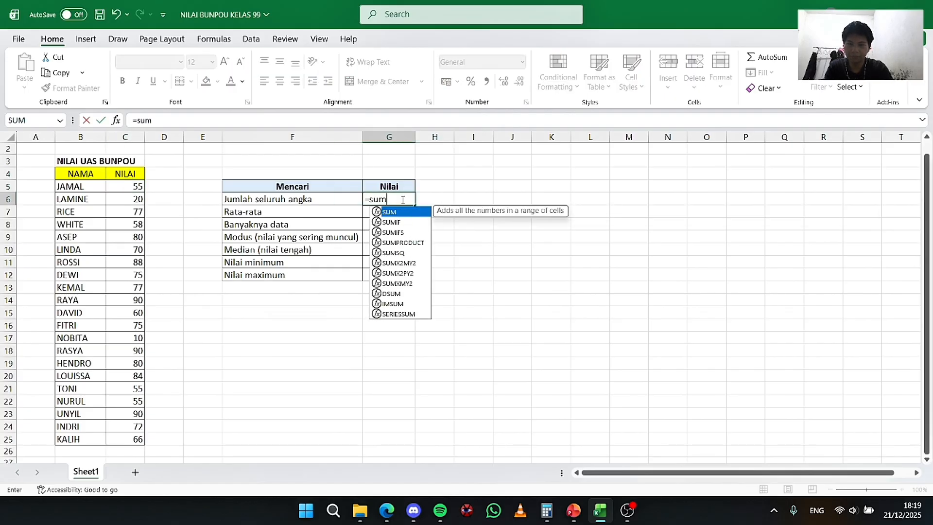
{"action": "key", "text": "Tab"}
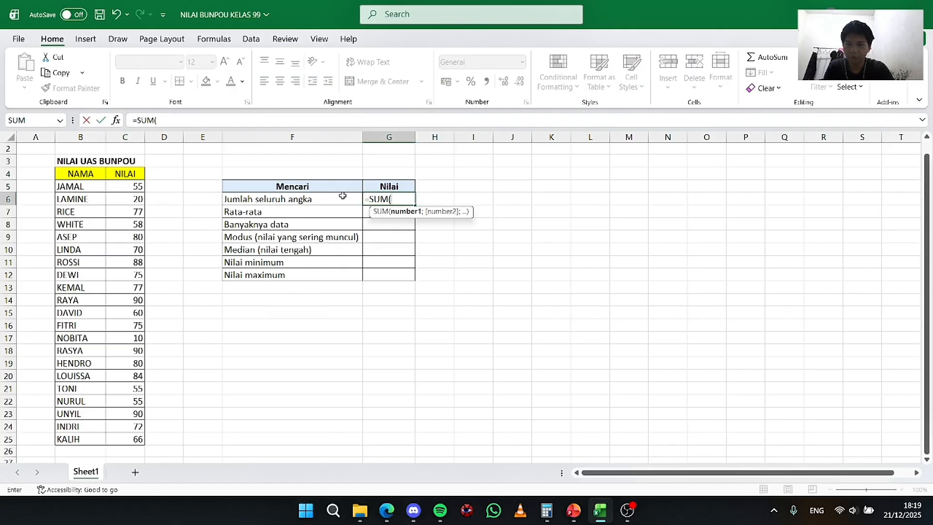
{"action": "key", "text": "Left"}
{"action": "key", "text": "Left"}
{"action": "key", "text": "Left"}
{"action": "key", "text": "Left"}
{"action": "key", "text": "Up"}
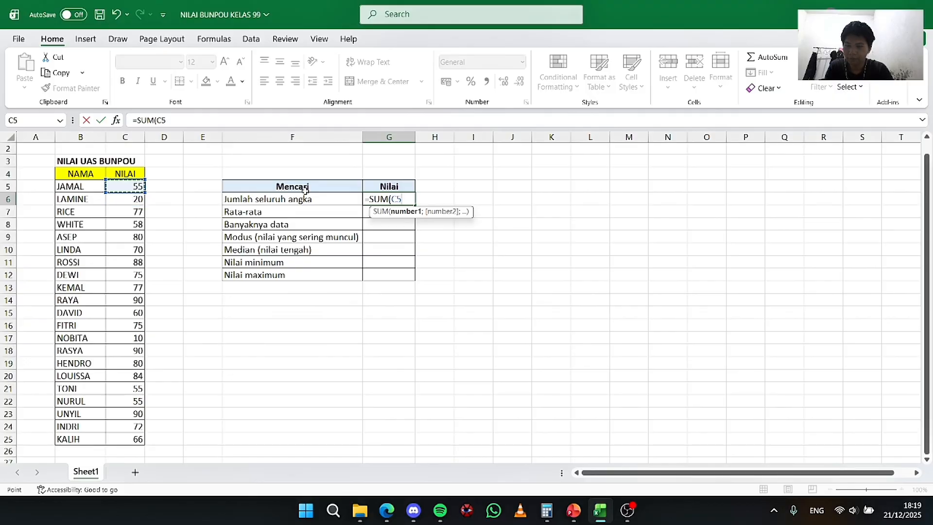
{"action": "key", "text": "shift+Down"}
{"action": "key", "text": "shift+Down"}
{"action": "key", "text": "shift+Down"}
{"action": "key", "text": "shift+Down"}
{"action": "key", "text": "shift+Down"}
{"action": "key", "text": "shift+Down"}
{"action": "key", "text": "shift+Down"}
{"action": "key", "text": "shift+Down"}
{"action": "key", "text": "shift+Down"}
{"action": "key", "text": "shift+Down"}
{"action": "key", "text": "shift+Down"}
{"action": "key", "text": "shift+Down"}
{"action": "key", "text": "shift+Down"}
{"action": "key", "text": "shift+Down"}
{"action": "key", "text": "shift+Down"}
{"action": "key", "text": "shift+Down"}
{"action": "key", "text": "shift+Down"}
{"action": "key", "text": "shift+Down"}
{"action": "key", "text": "shift+Down"}
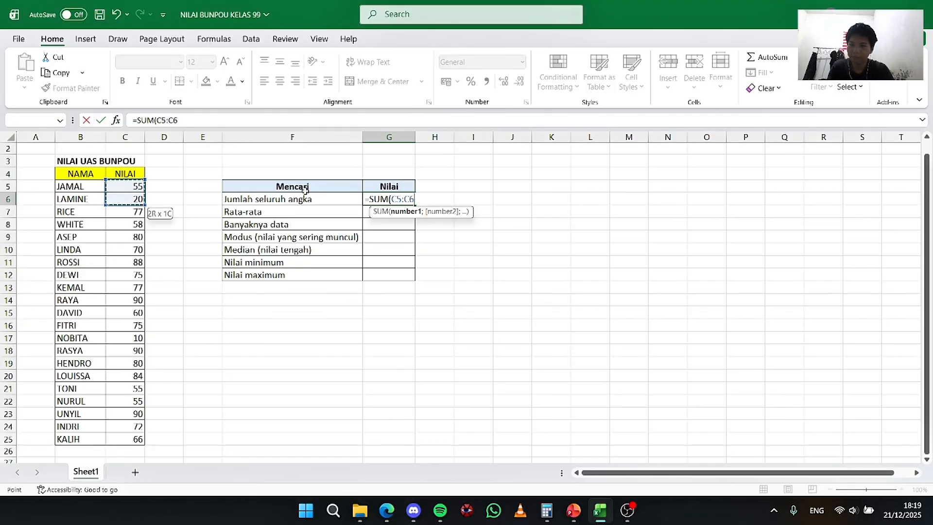
{"action": "key", "text": "shift+Down"}
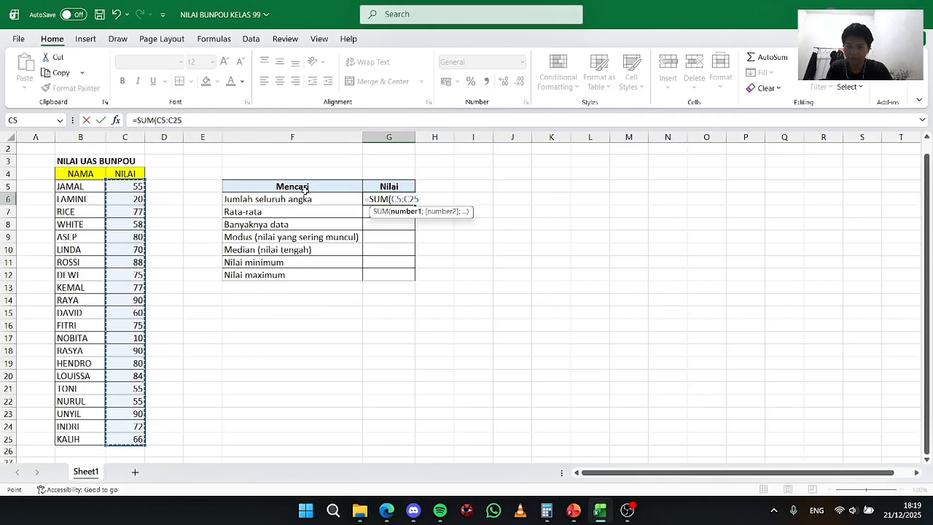
{"action": "type", "text": ")"}
{"action": "key", "text": "Return"}
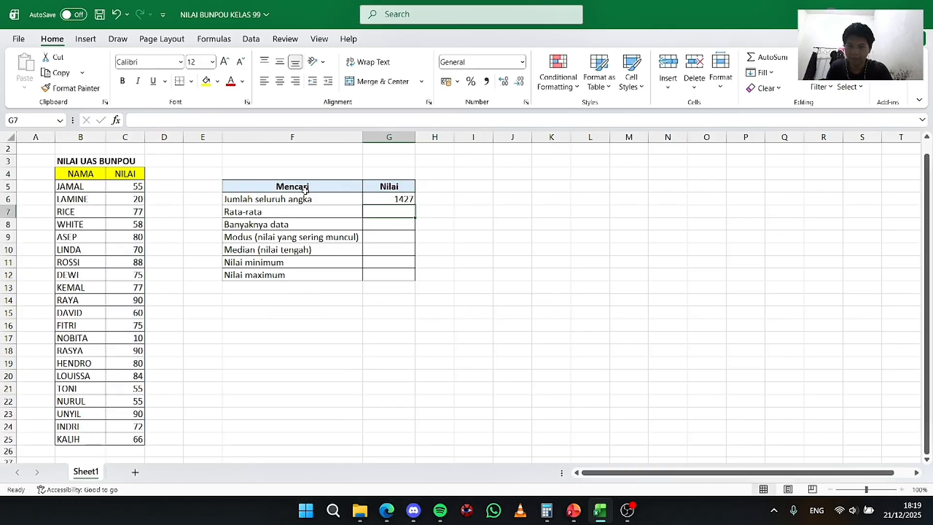
{"action": "key", "text": "Up"}
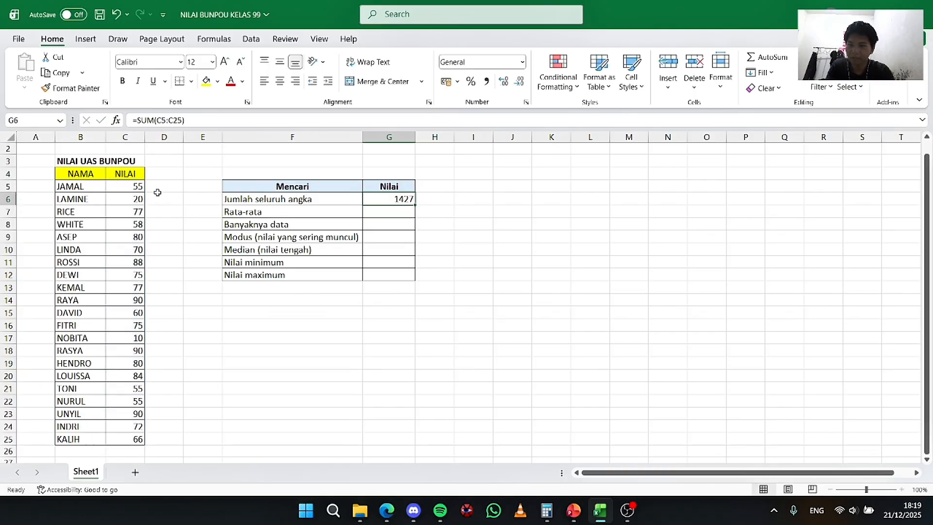
{"action": "left_click", "coordinate": [139, 188]}
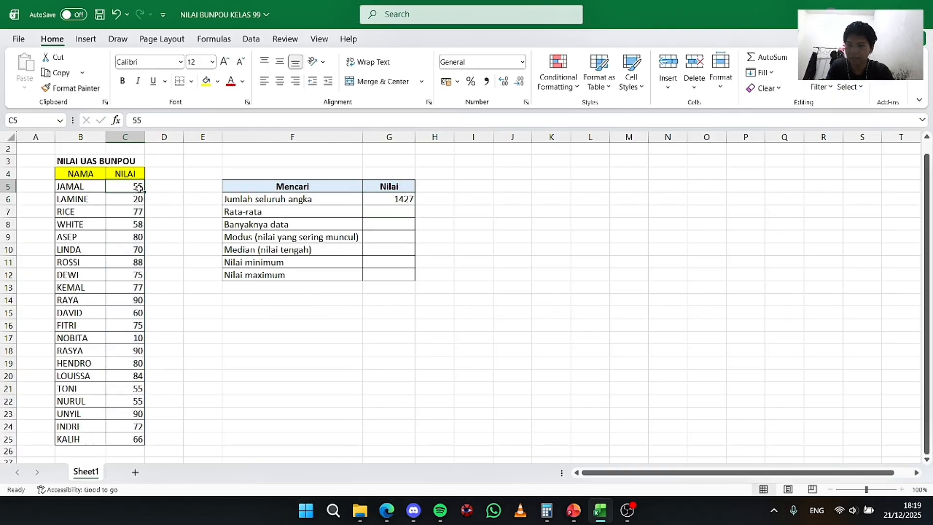
{"action": "left_click", "coordinate": [73, 192]}
{"action": "left_click", "coordinate": [90, 438]}
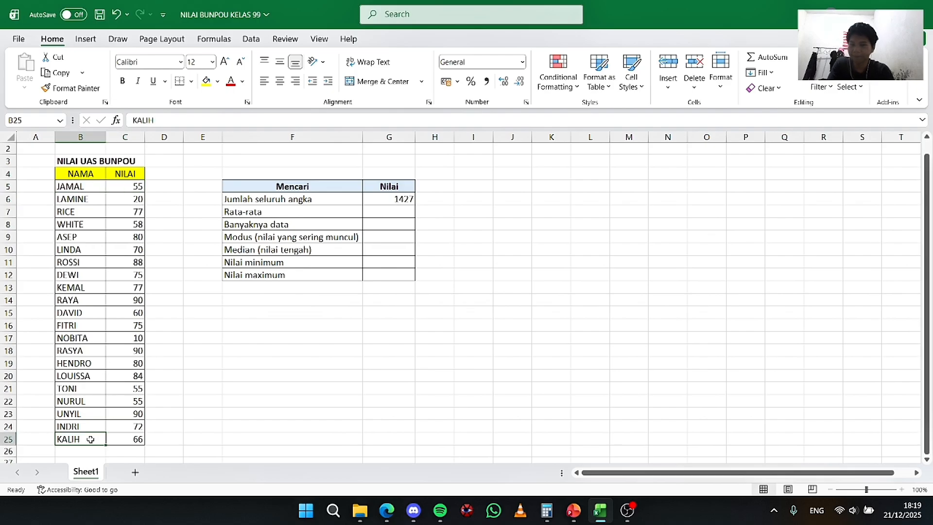
Enter =AVERAGE(C5:C25) in G7 to calculate the mean score for Rata-rata
{"action": "left_click", "coordinate": [398, 213]}
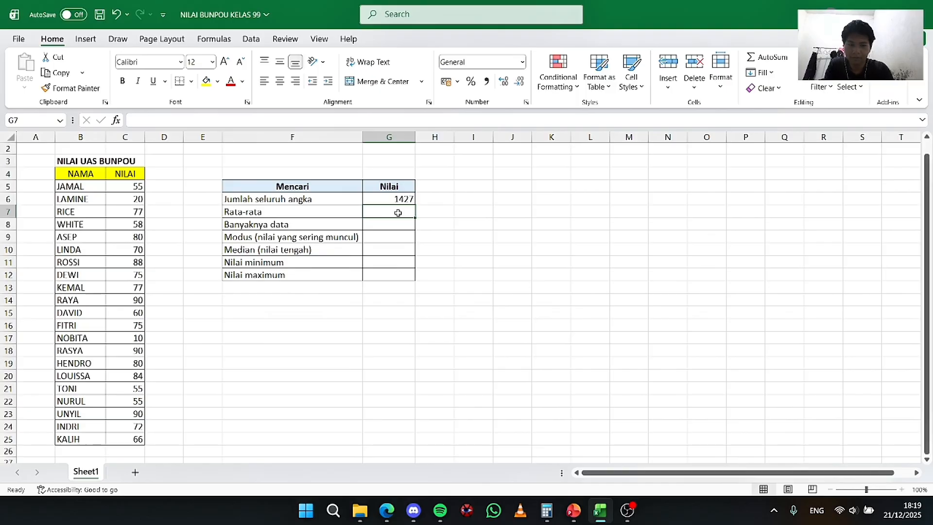
{"action": "type", "text": "=average"}
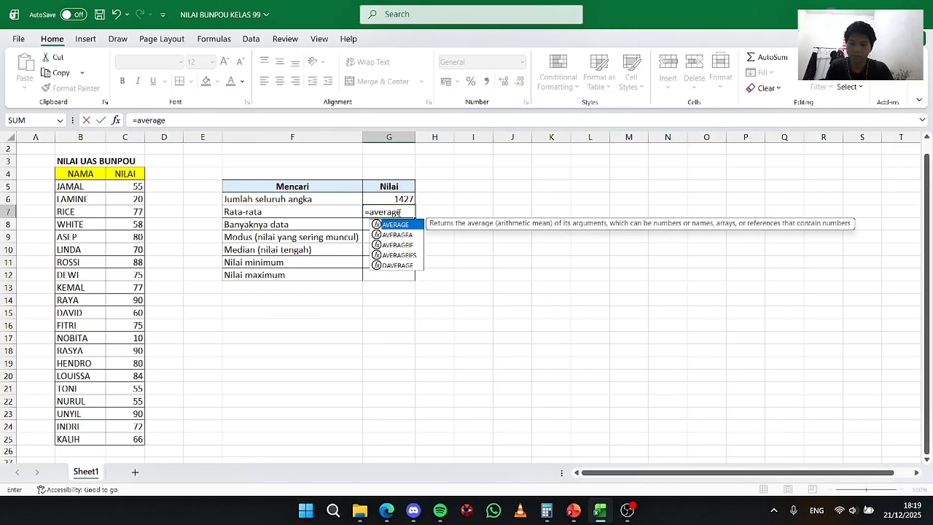
{"action": "key", "text": "Tab"}
{"action": "key", "text": "Left"}
{"action": "key", "text": "Left"}
{"action": "key", "text": "Left"}
{"action": "key", "text": "Left"}
{"action": "key", "text": "Up"}
{"action": "key", "text": "Up"}
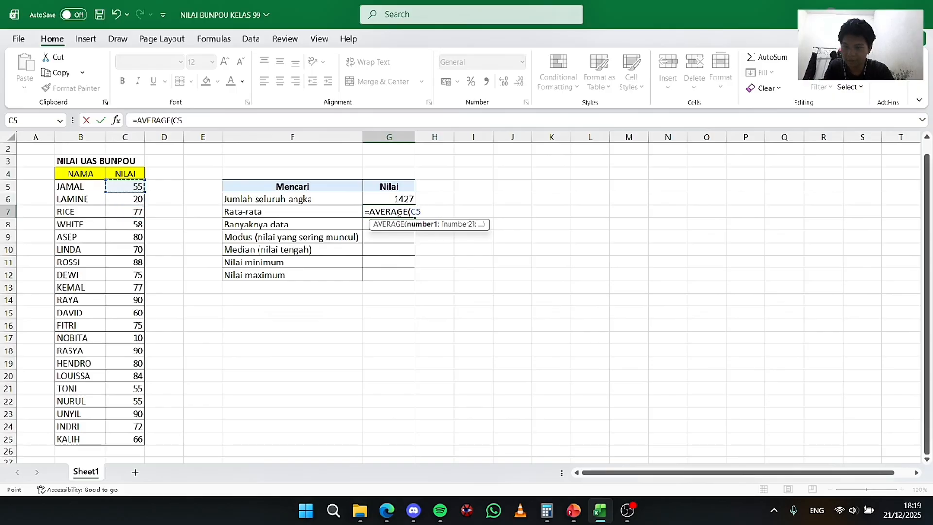
{"action": "key", "text": "shift+Down"}
{"action": "key", "text": "shift+Down"}
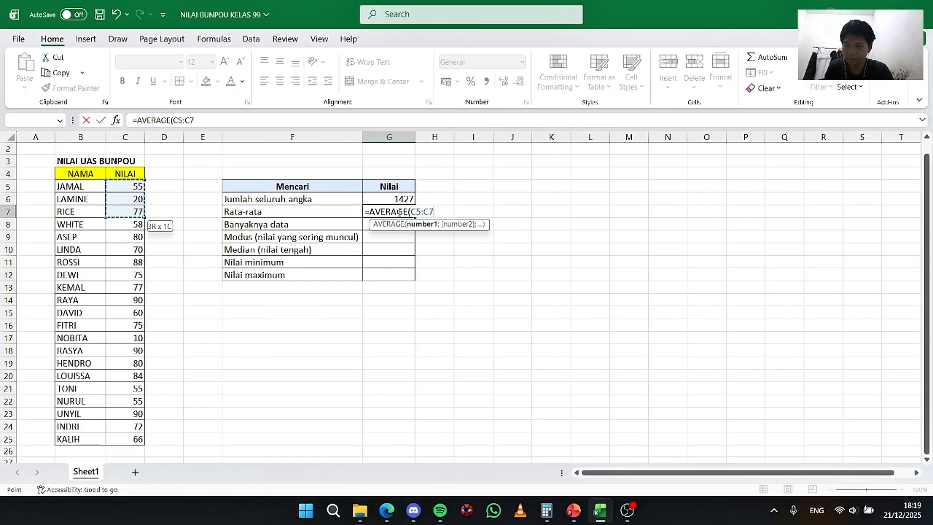
{"action": "key", "text": "shift+Down"}
{"action": "key", "text": "shift+Down"}
{"action": "key", "text": "shift+Down"}
{"action": "key", "text": "shift+Down"}
{"action": "key", "text": "shift+Down"}
{"action": "key", "text": "shift+Down"}
{"action": "key", "text": "shift+Down"}
{"action": "key", "text": "shift+Down"}
{"action": "key", "text": "shift+Down"}
{"action": "key", "text": "shift+Down"}
{"action": "key", "text": "shift+Down"}
{"action": "key", "text": "shift+Down"}
{"action": "key", "text": "shift+Down"}
{"action": "key", "text": "shift+Down"}
{"action": "key", "text": "shift+Down"}
{"action": "key", "text": "shift+Down"}
{"action": "key", "text": "shift+Down"}
{"action": "key", "text": "shift+Down"}
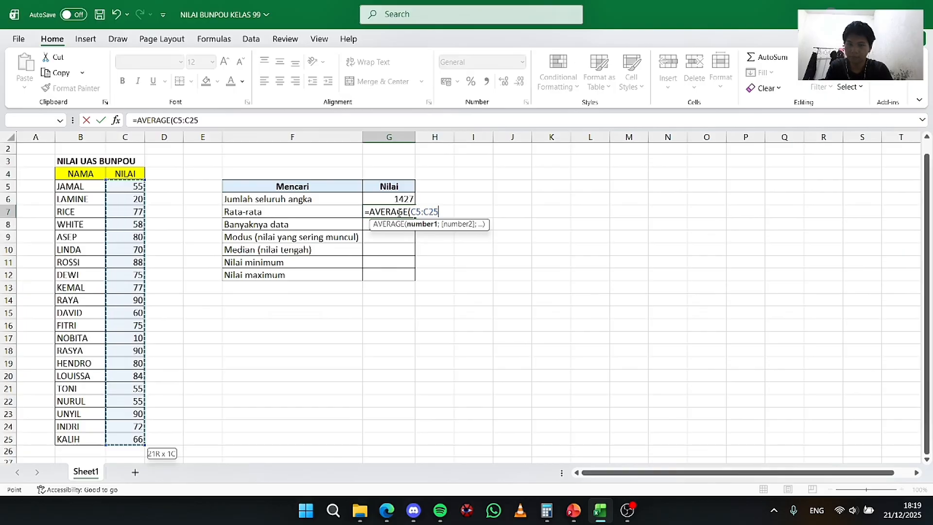
{"action": "type", "text": ")"}
{"action": "key", "text": "Return"}
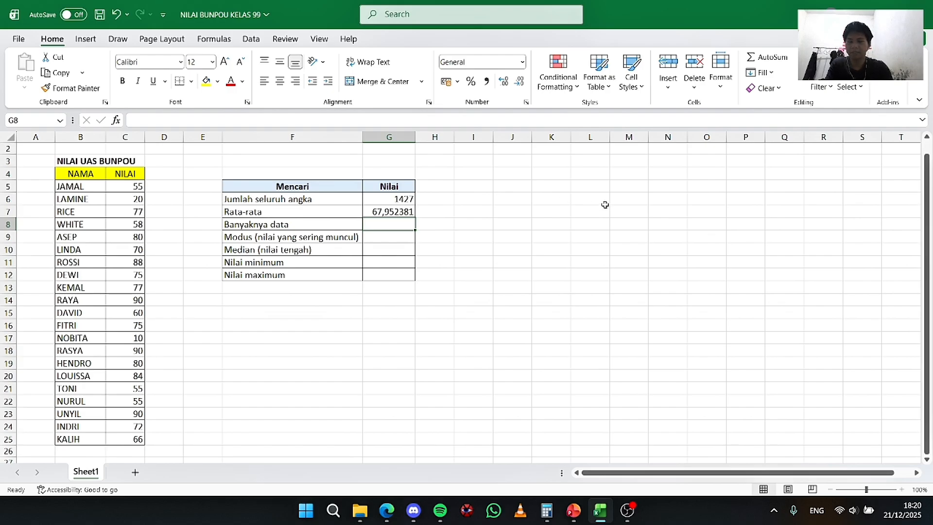
Enter =COUNT(C5:C25) in G8 to count the scores for Banyaknya data
{"action": "type", "text": "=cound"}
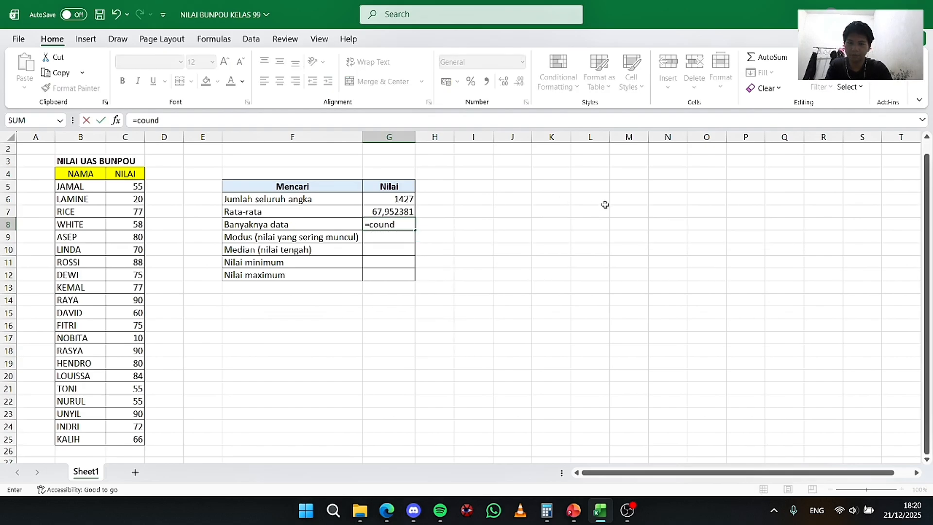
{"action": "key", "text": "BackSpace"}
{"action": "type", "text": "t"}
{"action": "key", "text": "Tab"}
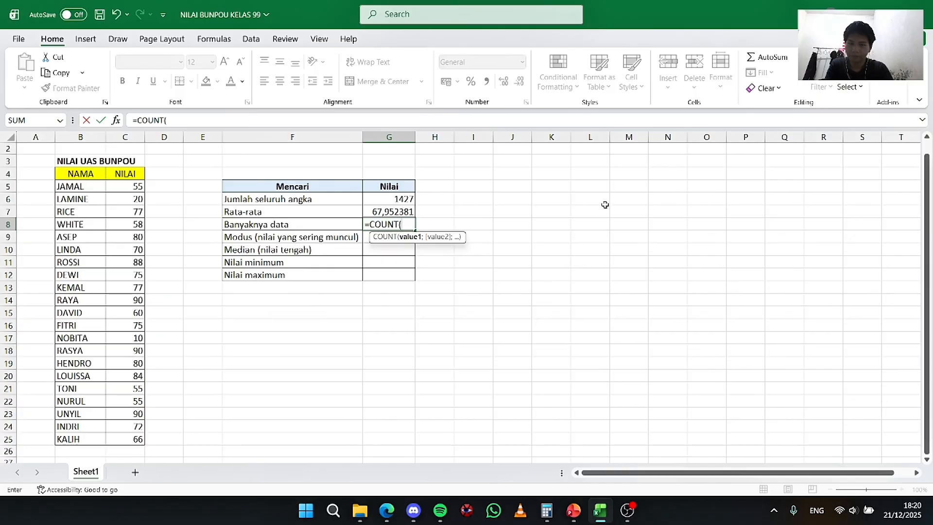
{"action": "key", "text": "Left"}
{"action": "key", "text": "Left"}
{"action": "key", "text": "Left"}
{"action": "key", "text": "Left"}
{"action": "key", "text": "Up"}
{"action": "key", "text": "Up"}
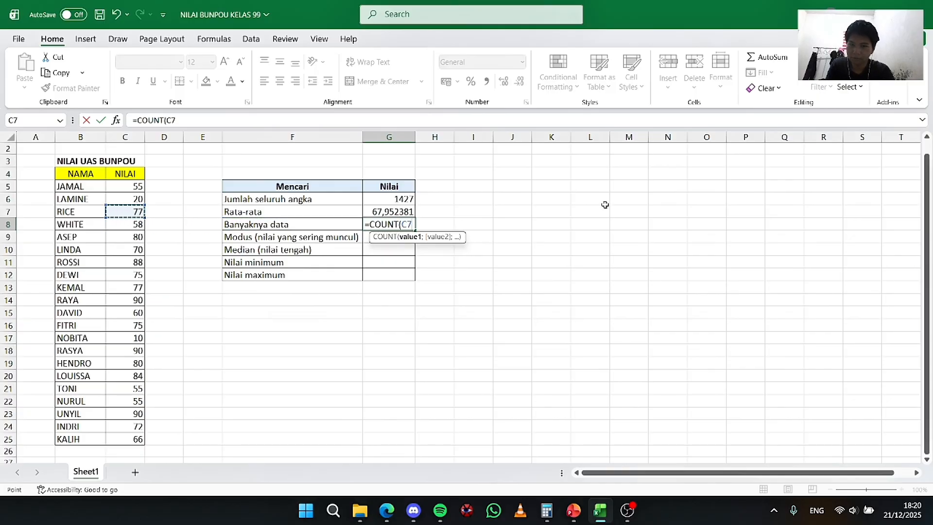
{"action": "key", "text": "shift+Up"}
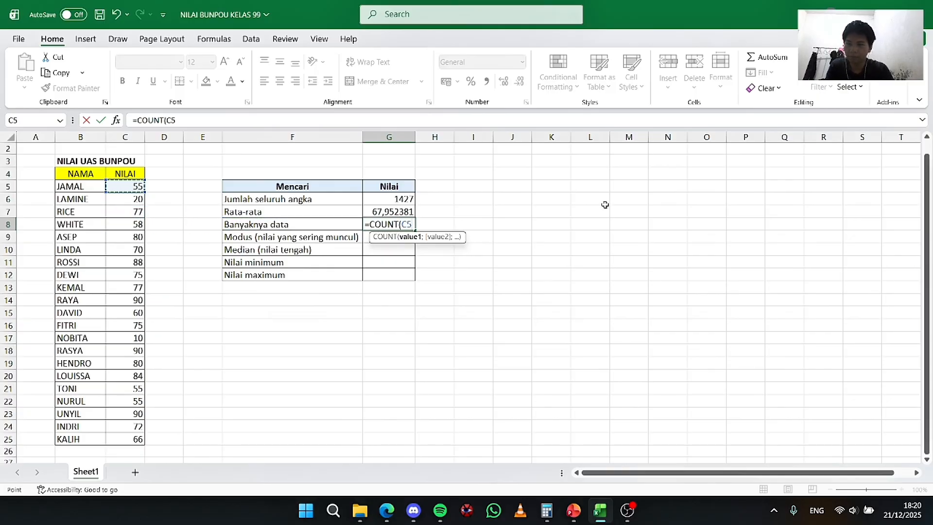
{"action": "key", "text": "shift+Down"}
{"action": "key", "text": "shift+Down"}
{"action": "key", "text": "shift+Down"}
{"action": "key", "text": "shift+Down"}
{"action": "key", "text": "shift+Down"}
{"action": "key", "text": "shift+Down"}
{"action": "key", "text": "shift+Down"}
{"action": "key", "text": "shift+Down"}
{"action": "key", "text": "shift+Down"}
{"action": "key", "text": "shift+Down"}
{"action": "key", "text": "shift+Down"}
{"action": "key", "text": "shift+Down"}
{"action": "key", "text": "shift+Down"}
{"action": "key", "text": "shift+Down"}
{"action": "key", "text": "shift+Down"}
{"action": "key", "text": "shift+Down"}
{"action": "key", "text": "shift+Down"}
{"action": "key", "text": "shift+Down"}
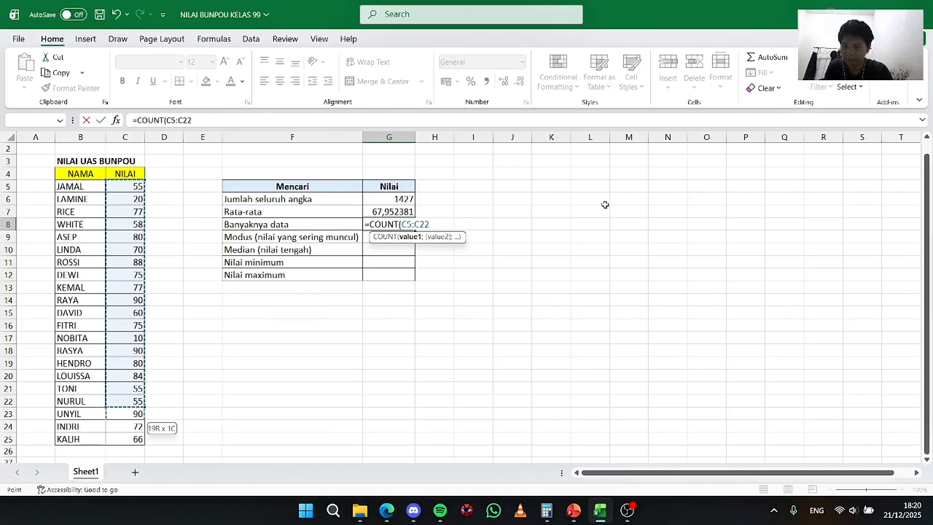
{"action": "key", "text": "shift+Down"}
{"action": "type", "text": ")"}
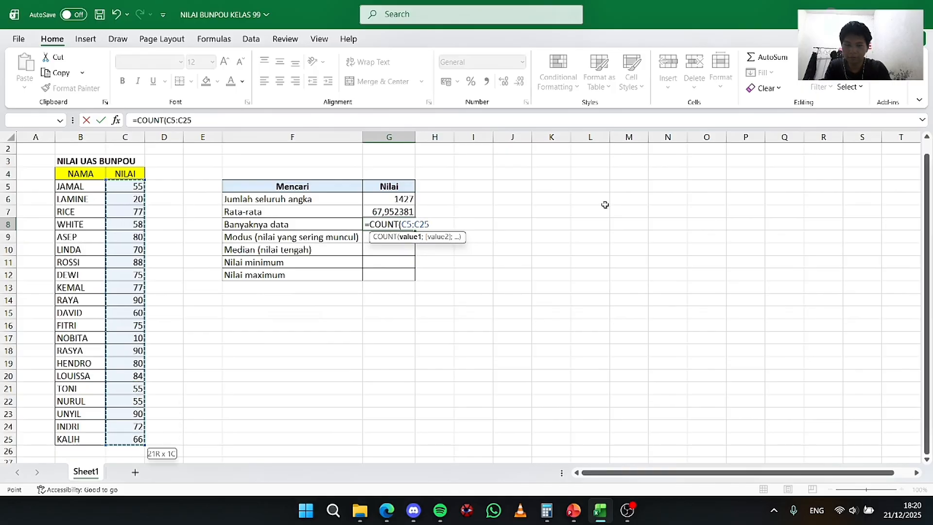
{"action": "key", "text": "Return"}
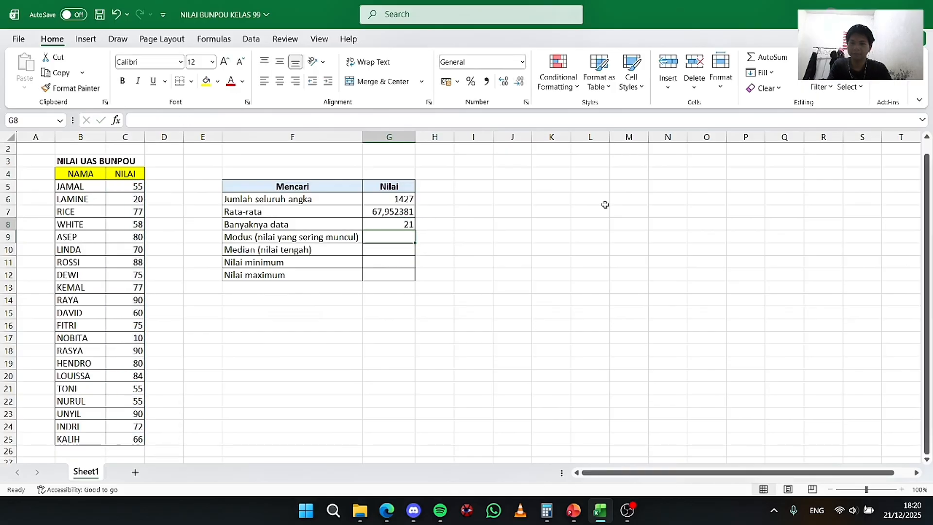
{"action": "key", "text": "Up"}
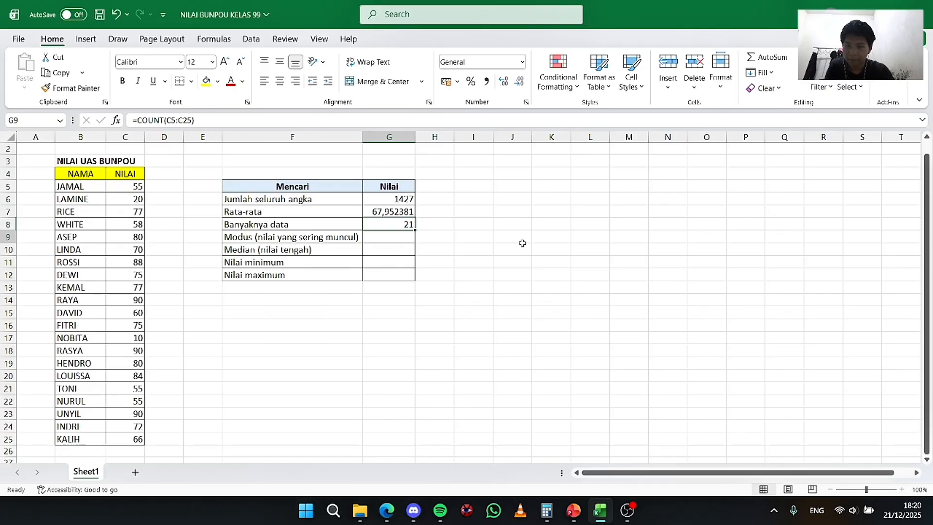
{"action": "key", "text": "Down"}
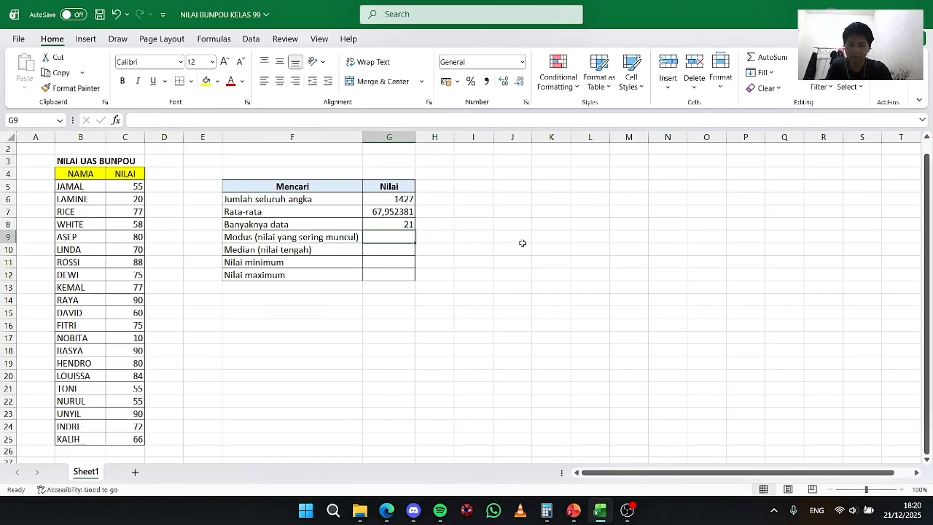
Enter =MODE.SNGL(C5:C25) in G9 to find the most frequent score for Modus, and check it against the NILAI column
{"action": "type", "text": "=mode"}
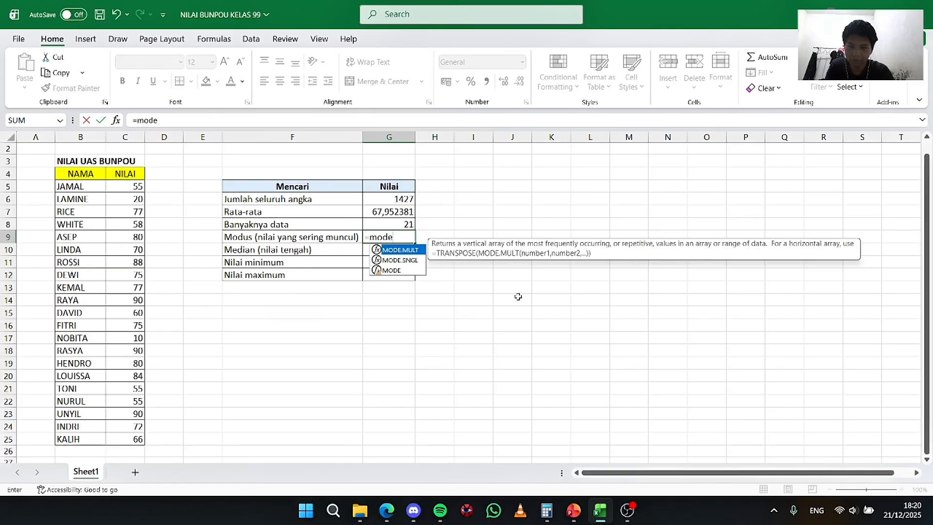
{"action": "key", "text": "Down"}
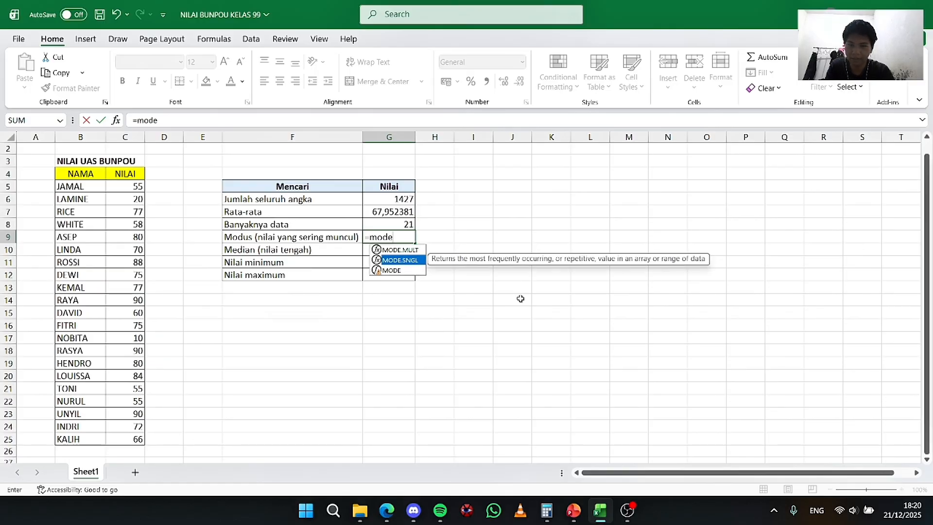
{"action": "key", "text": "Tab"}
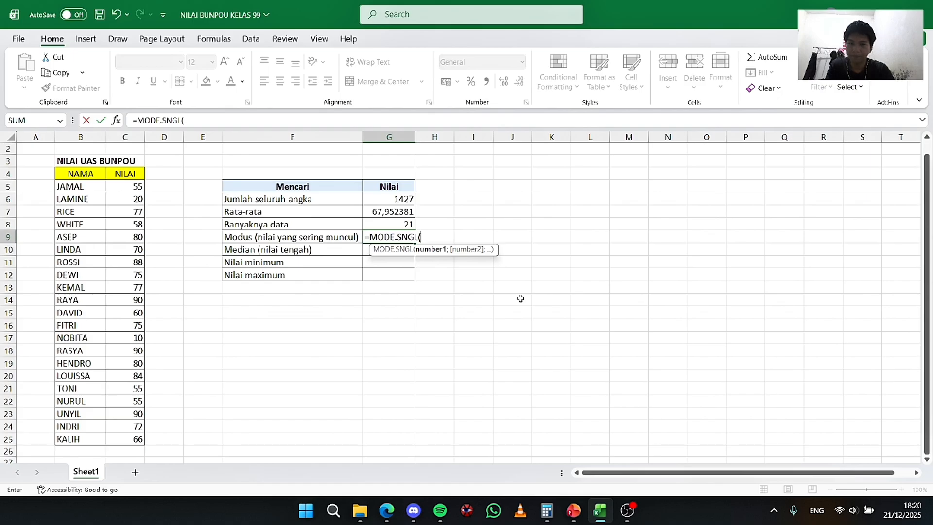
{"action": "key", "text": "Left"}
{"action": "key", "text": "Left"}
{"action": "key", "text": "Left"}
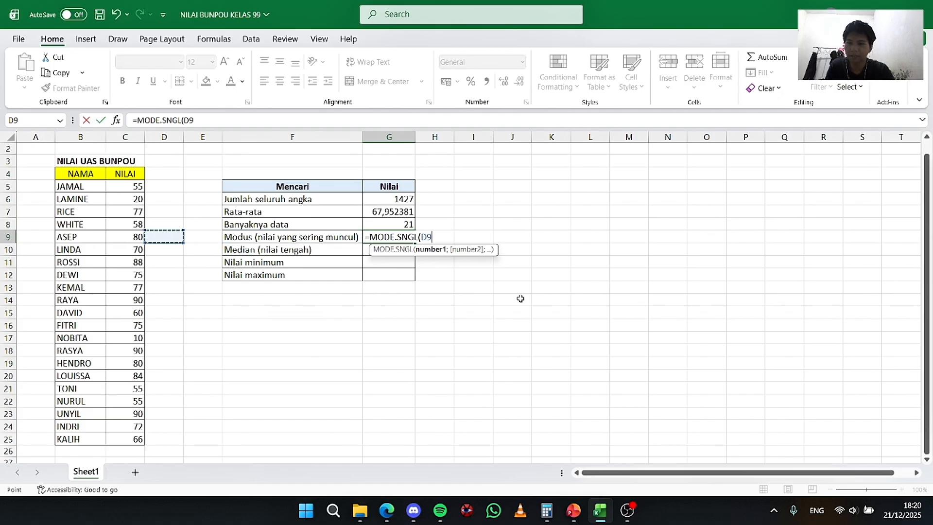
{"action": "key", "text": "Up"}
{"action": "key", "text": "Up"}
{"action": "key", "text": "Up"}
{"action": "key", "text": "Up"}
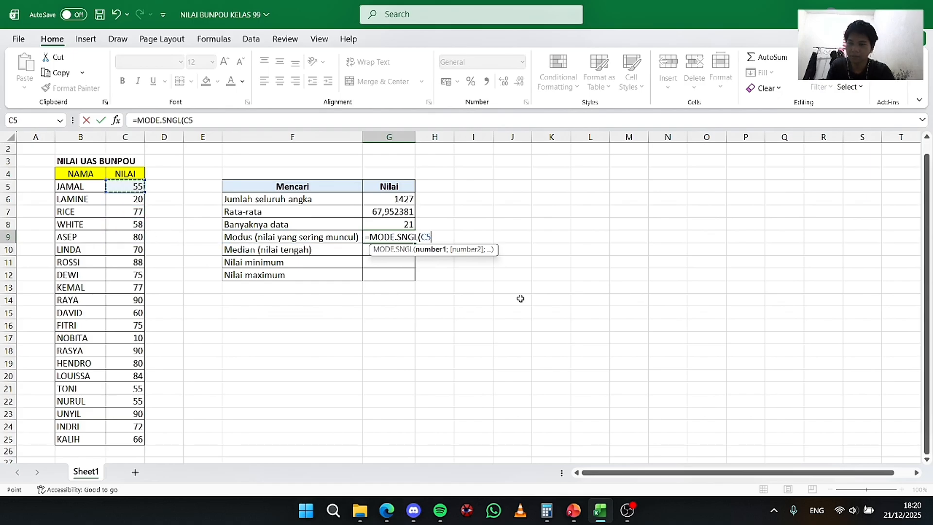
{"action": "key", "text": "shift+Down"}
{"action": "key", "text": "shift+Down"}
{"action": "key", "text": "shift+Down"}
{"action": "key", "text": "shift+Down"}
{"action": "key", "text": "shift+Down"}
{"action": "key", "text": "shift+Down"}
{"action": "key", "text": "shift+Down"}
{"action": "key", "text": "shift+Down"}
{"action": "key", "text": "shift+Down"}
{"action": "key", "text": "shift+Down"}
{"action": "key", "text": "shift+Down"}
{"action": "key", "text": "shift+Down"}
{"action": "key", "text": "shift+Down"}
{"action": "key", "text": "shift+Down"}
{"action": "key", "text": "shift+Down"}
{"action": "key", "text": "shift+Down"}
{"action": "key", "text": "shift+Down"}
{"action": "key", "text": "shift+Down"}
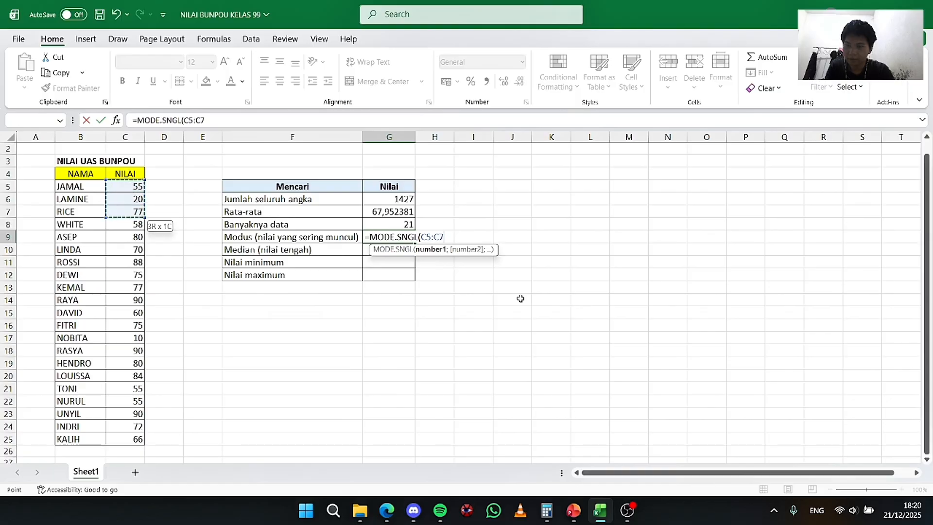
{"action": "key", "text": "shift+Down"}
{"action": "key", "text": "shift+Down"}
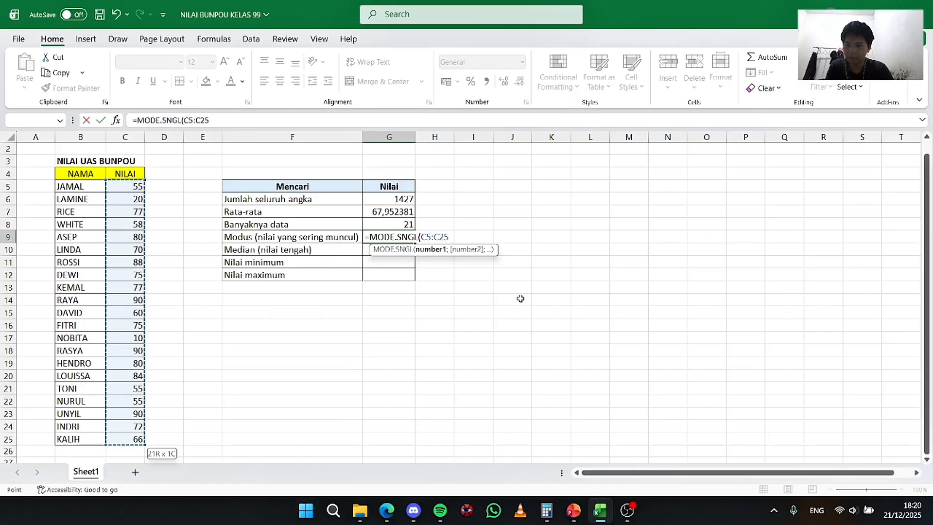
{"action": "type", "text": ")"}
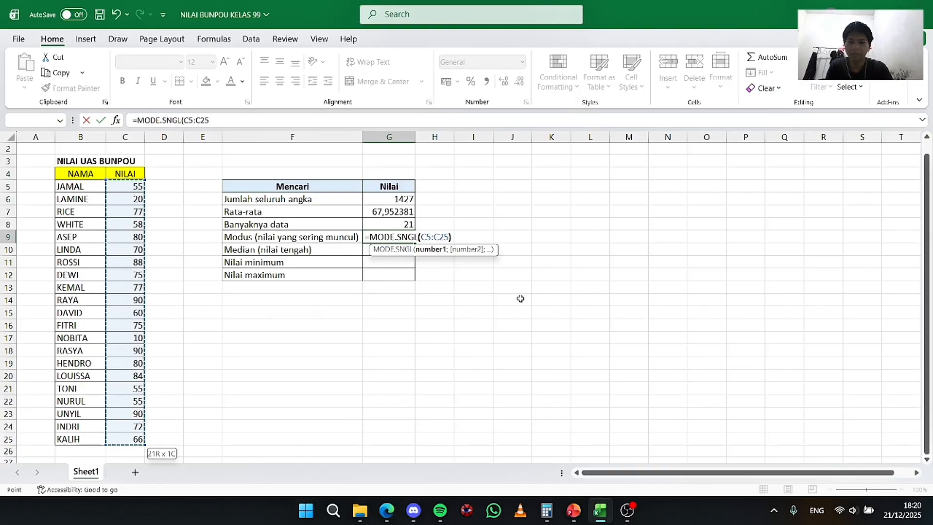
{"action": "key", "text": "Return"}
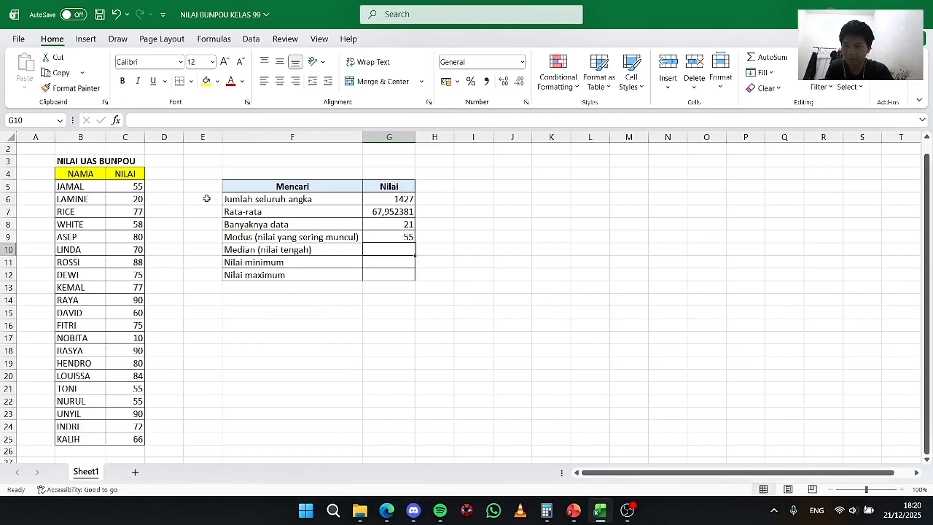
{"action": "left_click", "coordinate": [130, 185]}
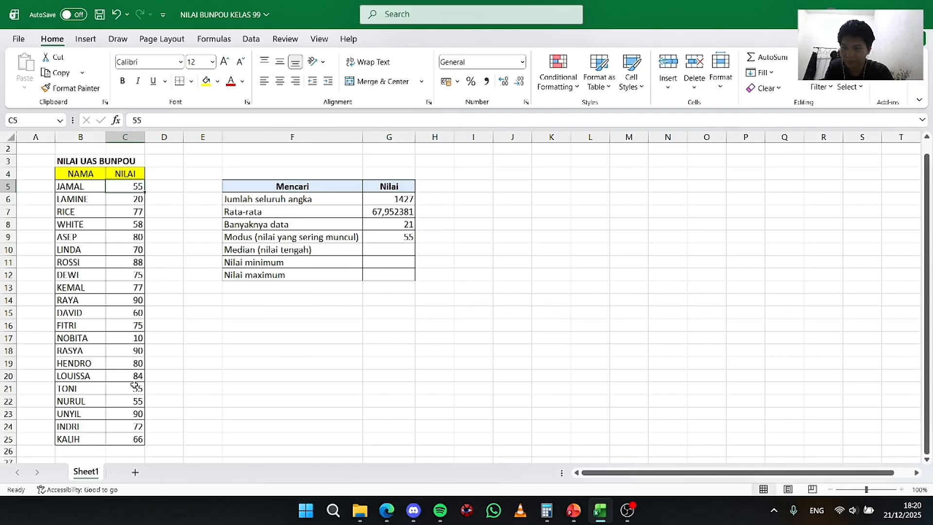
Enter =MEDIAN(C5:C25) in G10 to find the middle score for Median
{"action": "left_click", "coordinate": [406, 249]}
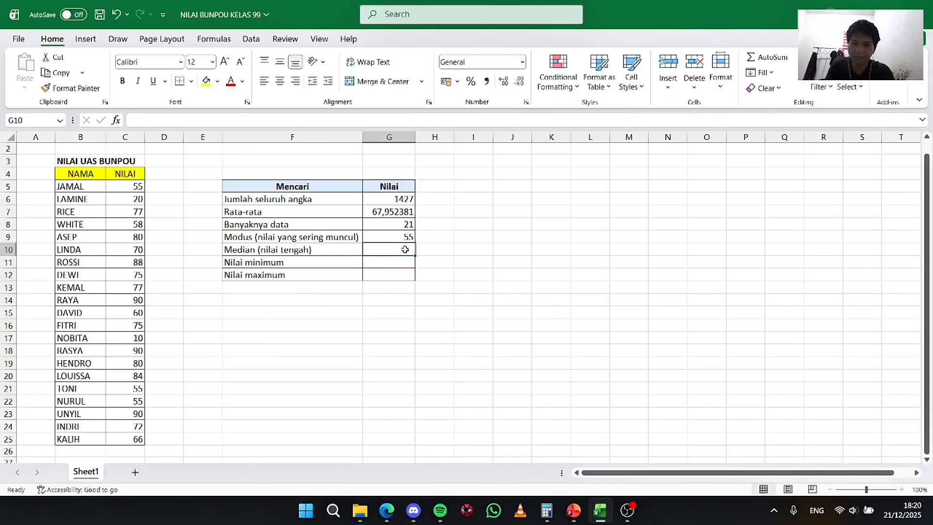
{"action": "type", "text": "="}
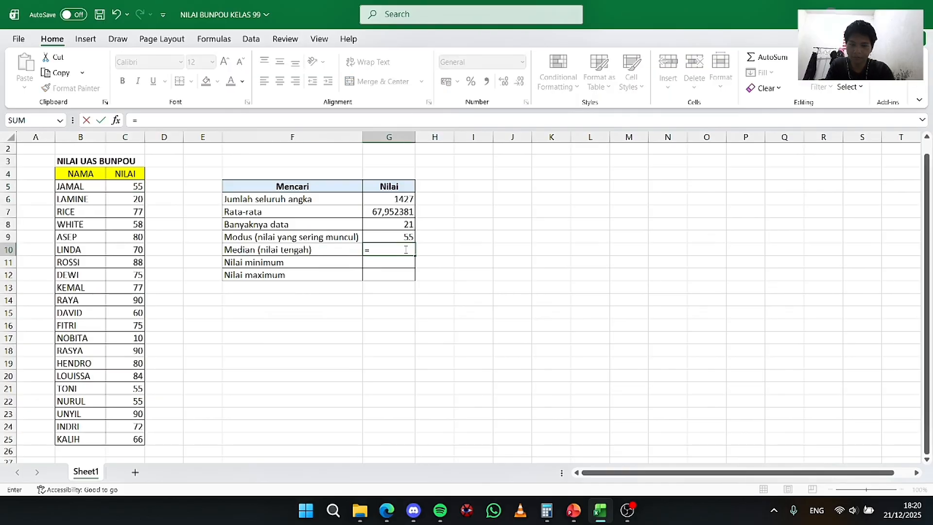
{"action": "type", "text": "median"}
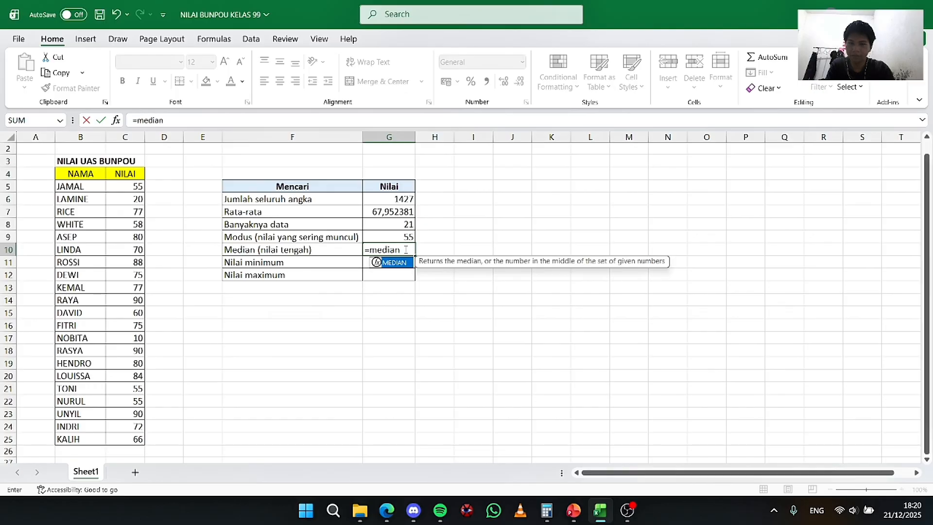
{"action": "key", "text": "Tab"}
{"action": "key", "text": "Left"}
{"action": "key", "text": "Left"}
{"action": "key", "text": "Left"}
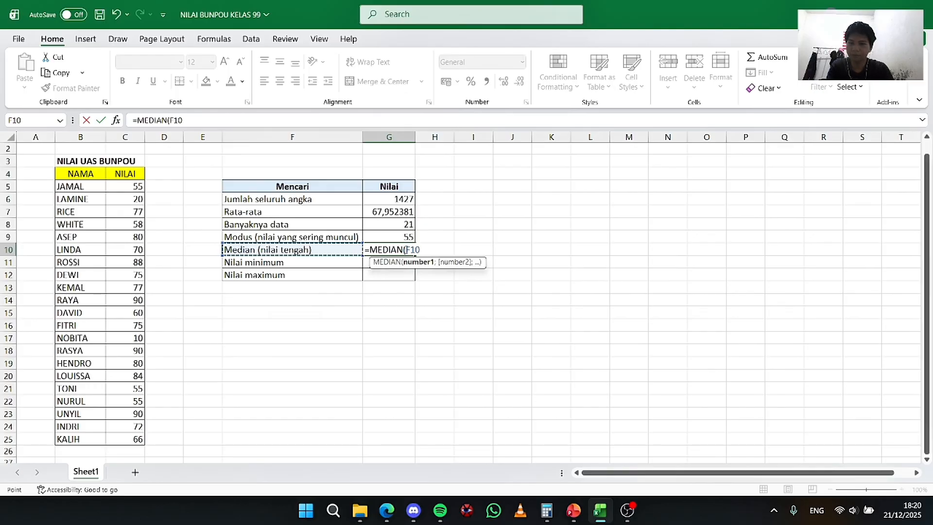
{"action": "key", "text": "Left"}
{"action": "key", "text": "Up"}
{"action": "key", "text": "Up"}
{"action": "key", "text": "Up"}
{"action": "key", "text": "Up"}
{"action": "key", "text": "Up"}
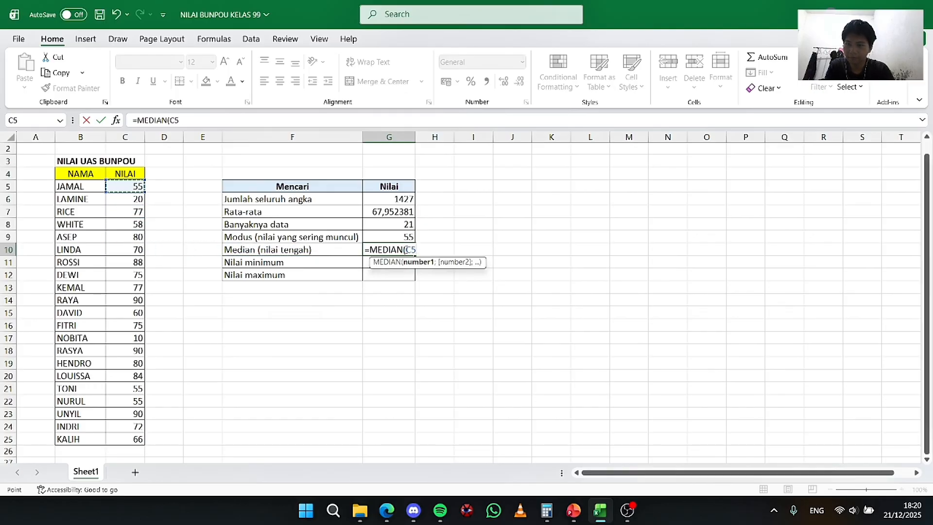
{"action": "key", "text": "shift+Down"}
{"action": "key", "text": "shift+Down"}
{"action": "key", "text": "shift+Down"}
{"action": "key", "text": "shift+Down"}
{"action": "key", "text": "shift+Down"}
{"action": "key", "text": "shift+Down"}
{"action": "key", "text": "shift+Down"}
{"action": "key", "text": "shift+Down"}
{"action": "key", "text": "shift+Down"}
{"action": "key", "text": "shift+Down"}
{"action": "key", "text": "shift+Down"}
{"action": "key", "text": "shift+Down"}
{"action": "key", "text": "shift+Down"}
{"action": "key", "text": "shift+Down"}
{"action": "key", "text": "shift+Down"}
{"action": "key", "text": "shift+Down"}
{"action": "key", "text": "shift+Down"}
{"action": "key", "text": "shift+Down"}
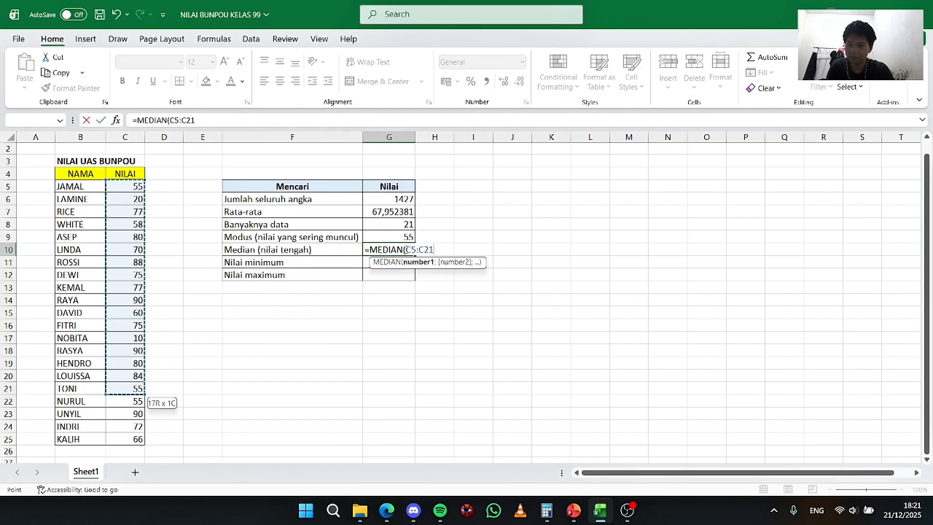
{"action": "key", "text": "shift+Down"}
{"action": "key", "text": "shift+Down"}
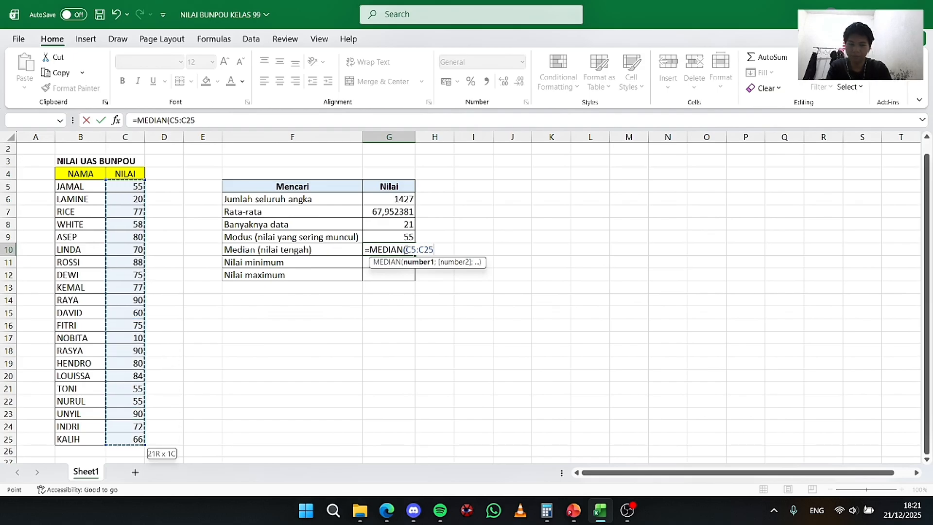
{"action": "type", "text": ")"}
{"action": "key", "text": "Return"}
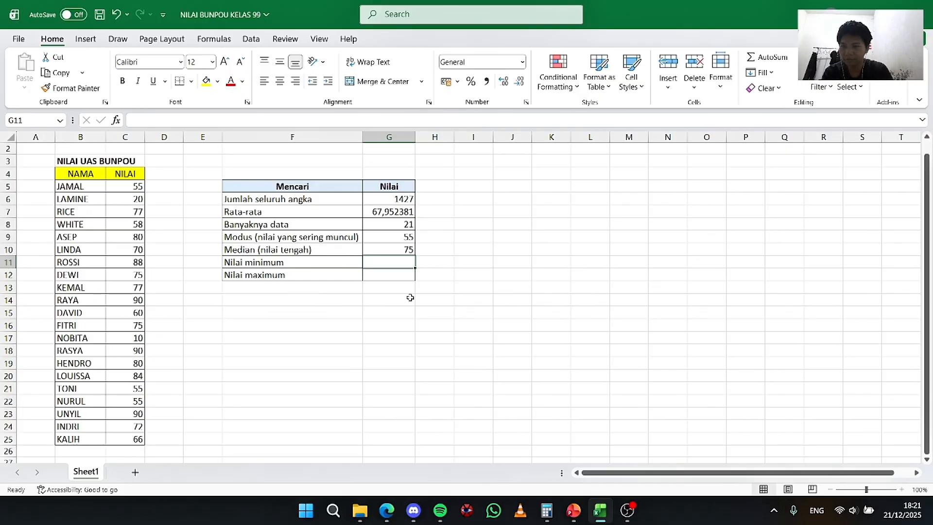
{"action": "key", "text": "Left"}
{"action": "key", "text": "Right"}
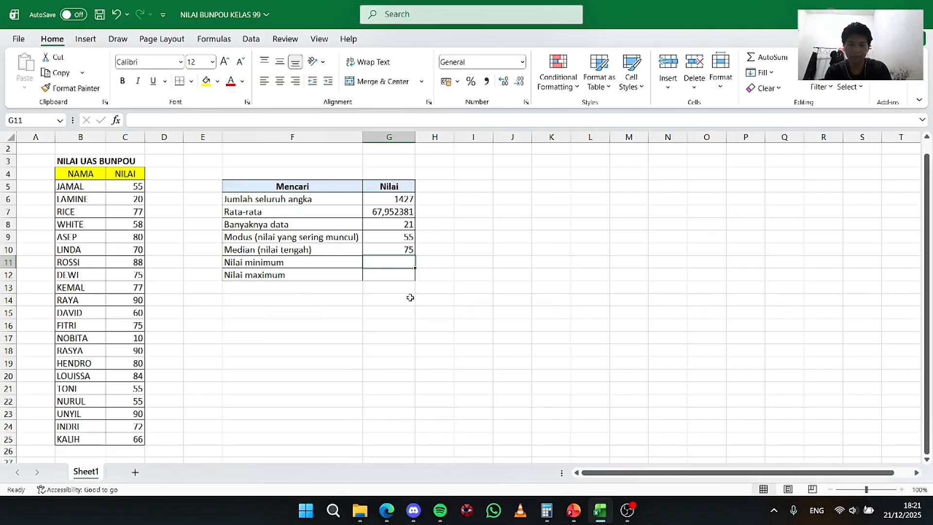
Enter =MIN(C5:C25) in G11 to find the lowest score for Nilai minimum
{"action": "type", "text": "=min"}
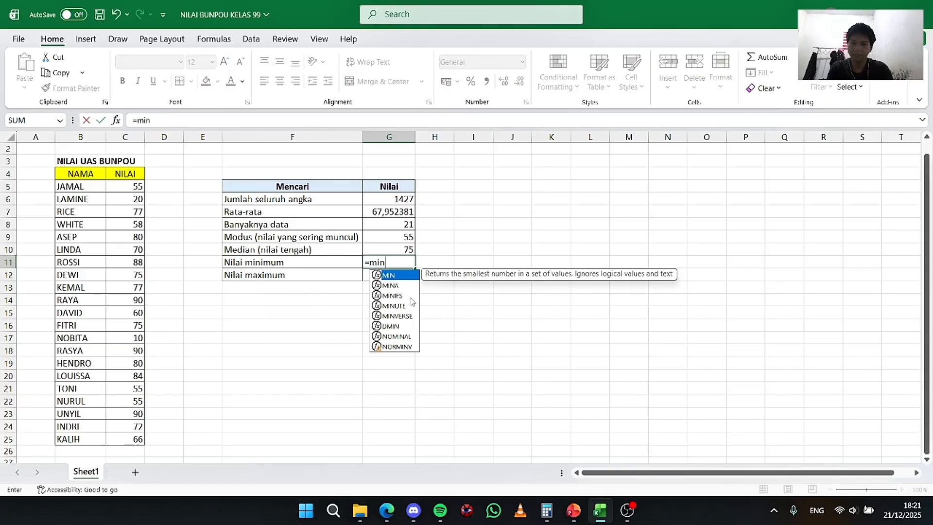
{"action": "key", "text": "Tab"}
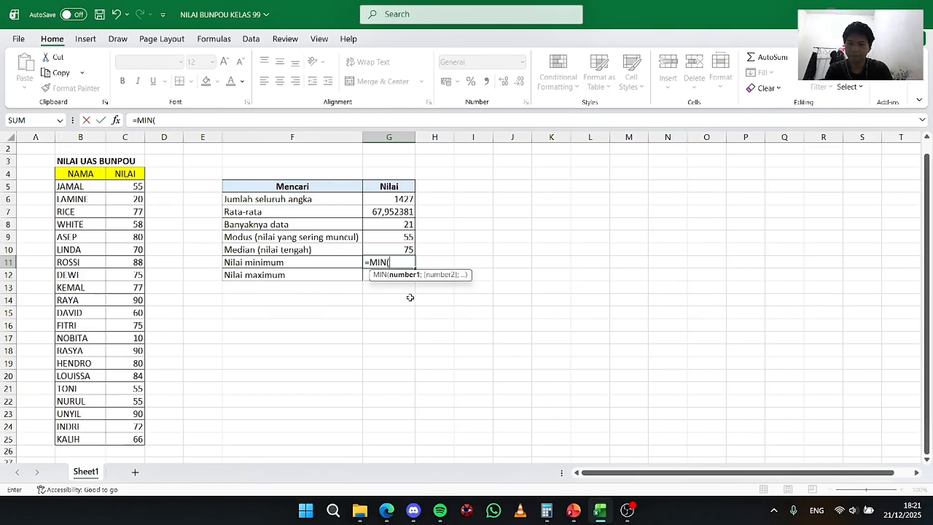
{"action": "key", "text": "Left"}
{"action": "key", "text": "Left"}
{"action": "key", "text": "Left"}
{"action": "key", "text": "Left"}
{"action": "key", "text": "Up"}
{"action": "key", "text": "Up"}
{"action": "key", "text": "Up"}
{"action": "key", "text": "Up"}
{"action": "key", "text": "Up"}
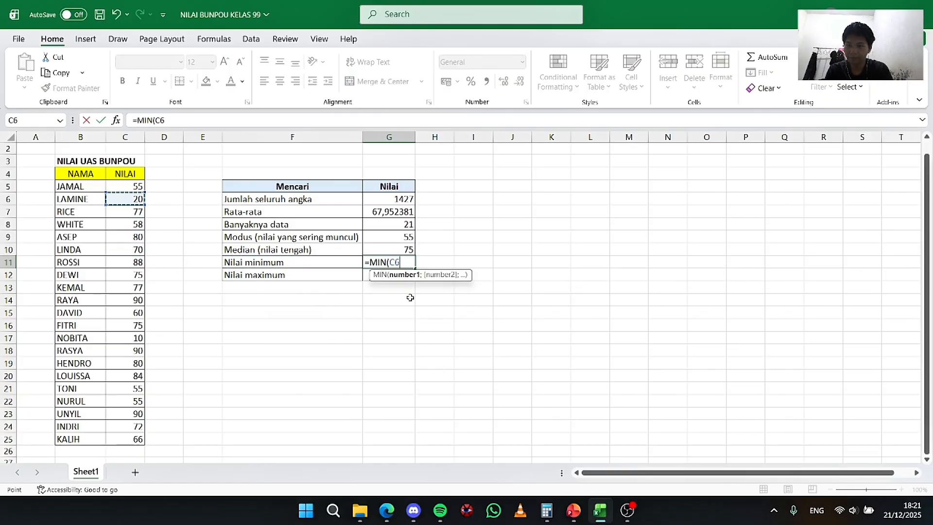
{"action": "key", "text": "Up"}
{"action": "key", "text": "shift+Down"}
{"action": "key", "text": "shift+Down"}
{"action": "key", "text": "shift+Down"}
{"action": "key", "text": "shift+Down"}
{"action": "key", "text": "shift+Down"}
{"action": "key", "text": "shift+Down"}
{"action": "key", "text": "shift+Down"}
{"action": "key", "text": "shift+Down"}
{"action": "key", "text": "shift+Down"}
{"action": "key", "text": "shift+Down"}
{"action": "key", "text": "shift+Down"}
{"action": "key", "text": "shift+Down"}
{"action": "key", "text": "shift+Down"}
{"action": "key", "text": "shift+Down"}
{"action": "key", "text": "shift+Down"}
{"action": "key", "text": "shift+Down"}
{"action": "key", "text": "shift+Down"}
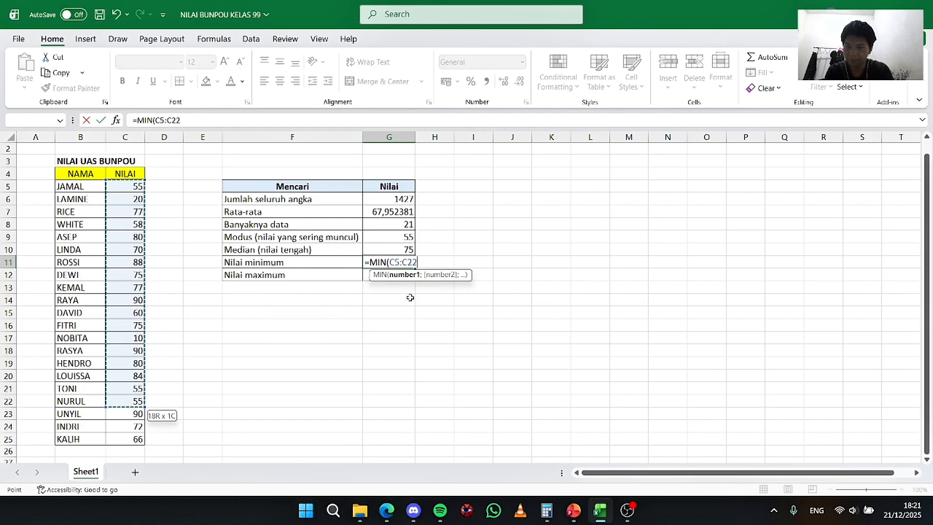
{"action": "key", "text": "shift+Down"}
{"action": "key", "text": "shift+Down"}
{"action": "key", "text": "shift+Down"}
{"action": "type", "text": ")"}
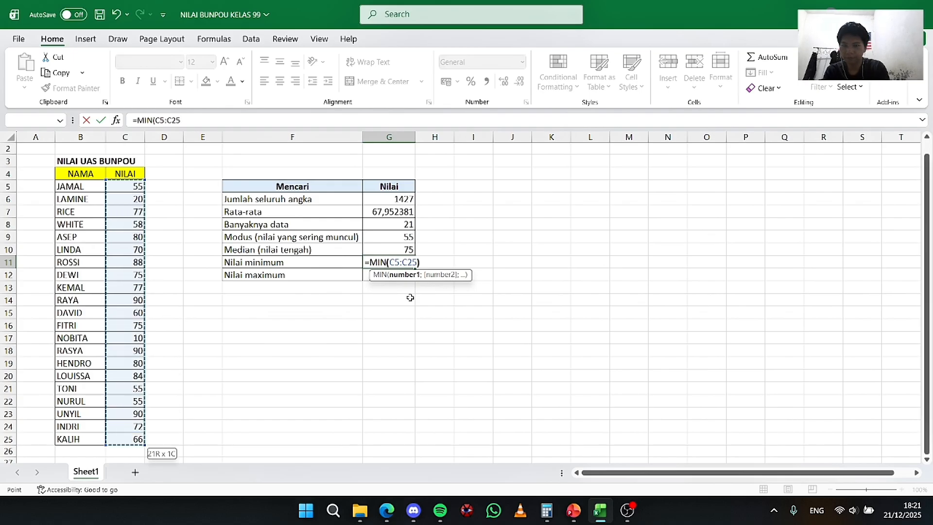
{"action": "key", "text": "Return"}
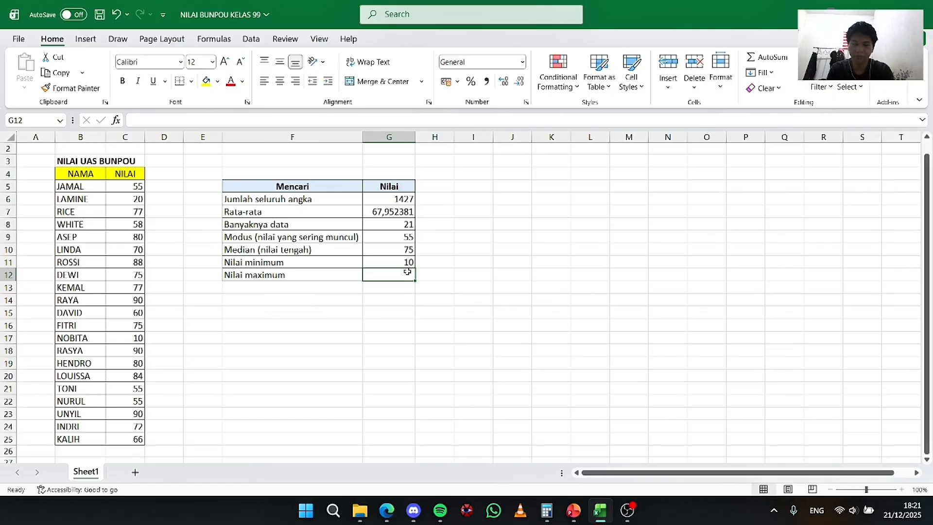
Enter =MAX(C5:C25) in G12 to find the highest score for Nilai maximum
{"action": "type", "text": "="}
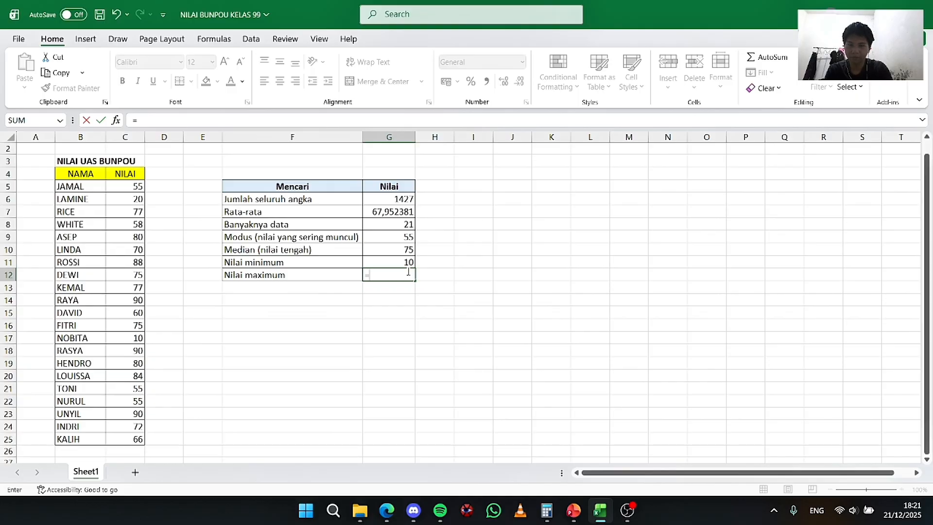
{"action": "type", "text": "max"}
{"action": "key", "text": "Tab"}
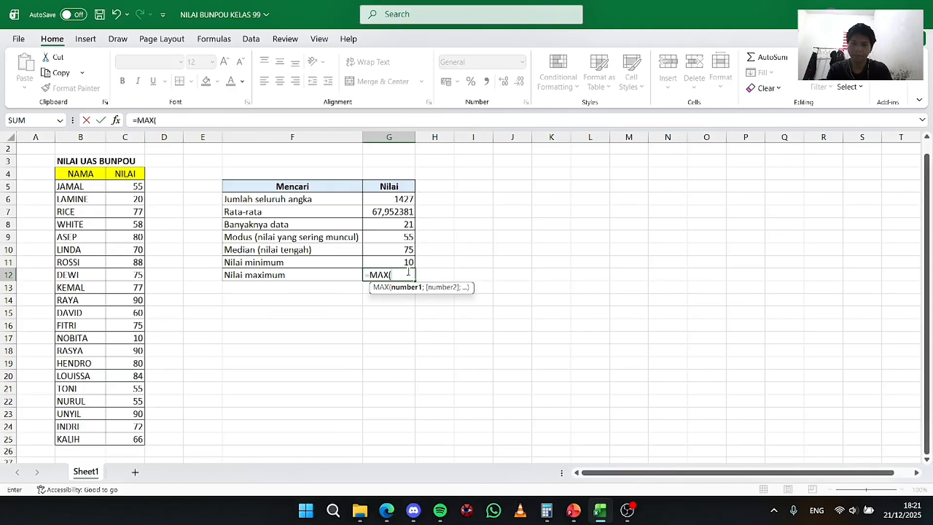
{"action": "key", "text": "Left"}
{"action": "key", "text": "Left"}
{"action": "key", "text": "Left"}
{"action": "key", "text": "Left"}
{"action": "key", "text": "Up"}
{"action": "key", "text": "Up"}
{"action": "key", "text": "Up"}
{"action": "key", "text": "Up"}
{"action": "key", "text": "Up"}
{"action": "key", "text": "Up"}
{"action": "key", "text": "Up"}
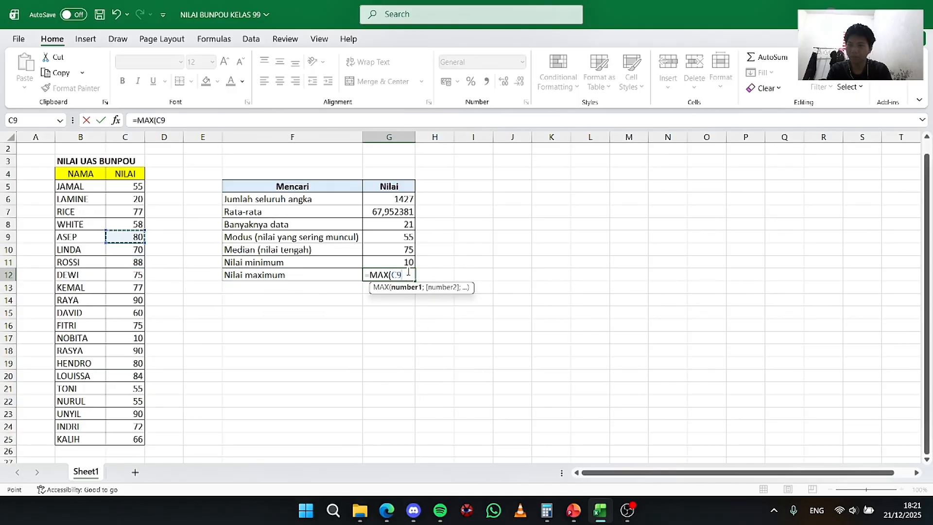
{"action": "key", "text": "shift+Down"}
{"action": "key", "text": "shift+Down"}
{"action": "key", "text": "shift+Down"}
{"action": "key", "text": "shift+Down"}
{"action": "key", "text": "shift+Down"}
{"action": "key", "text": "shift+Down"}
{"action": "key", "text": "shift+Down"}
{"action": "key", "text": "shift+Down"}
{"action": "key", "text": "shift+Down"}
{"action": "key", "text": "shift+Down"}
{"action": "key", "text": "shift+Down"}
{"action": "key", "text": "shift+Down"}
{"action": "key", "text": "shift+Down"}
{"action": "key", "text": "shift+Down"}
{"action": "key", "text": "shift+Down"}
{"action": "key", "text": "shift+Down"}
{"action": "key", "text": "shift+Down"}
{"action": "key", "text": "shift+Down"}
{"action": "key", "text": "shift+Down"}
{"action": "key", "text": "shift+Down"}
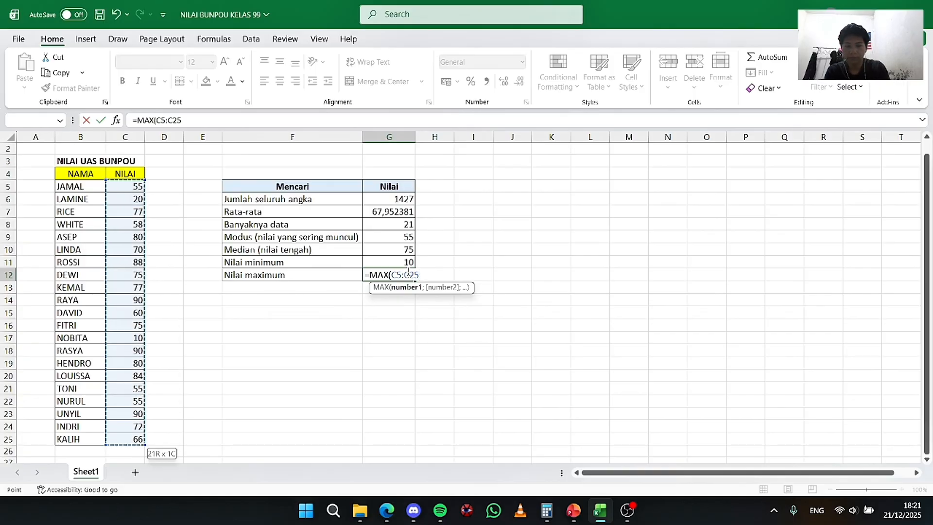
{"action": "key", "text": "Return"}
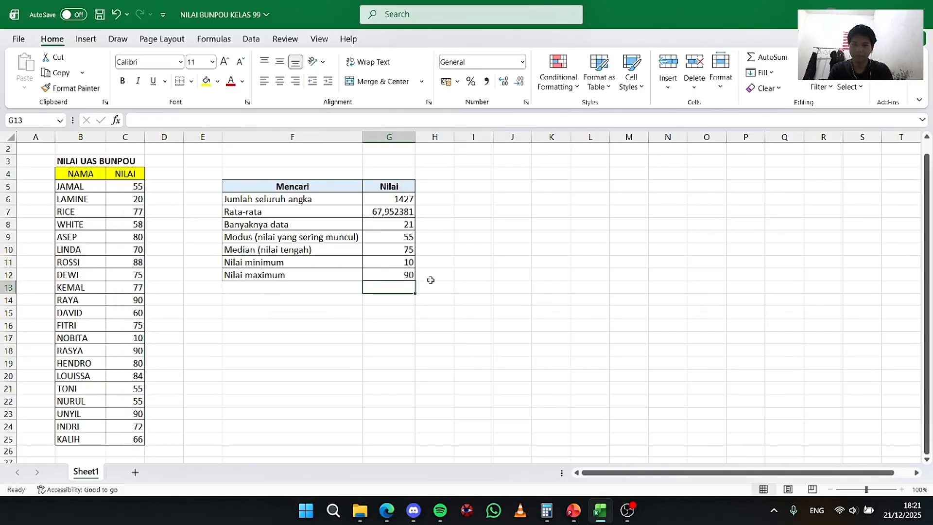
{"action": "key", "text": "Up"}
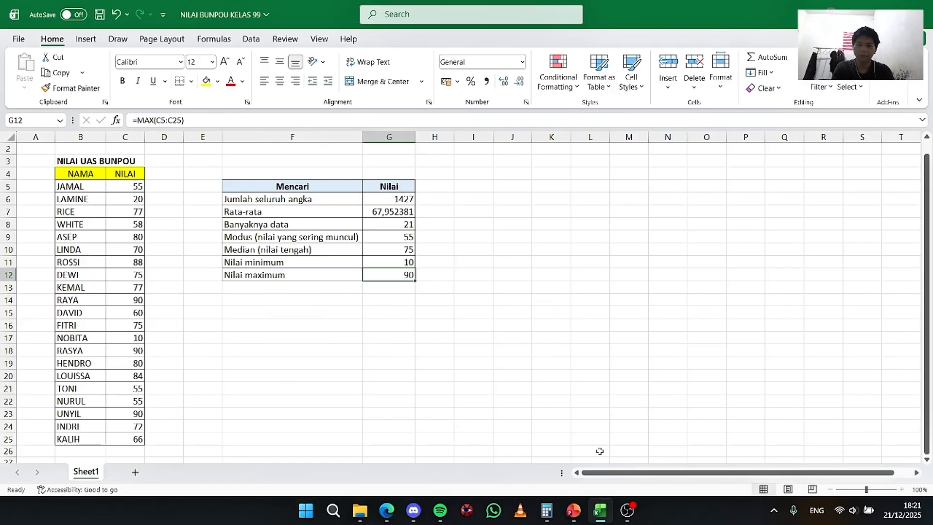
Recap the sum function by starting =sum in H6 beside Jumlah seluruh angka, and discard the entry
{"action": "left_click", "coordinate": [321, 201]}
{"action": "key", "text": "Right"}
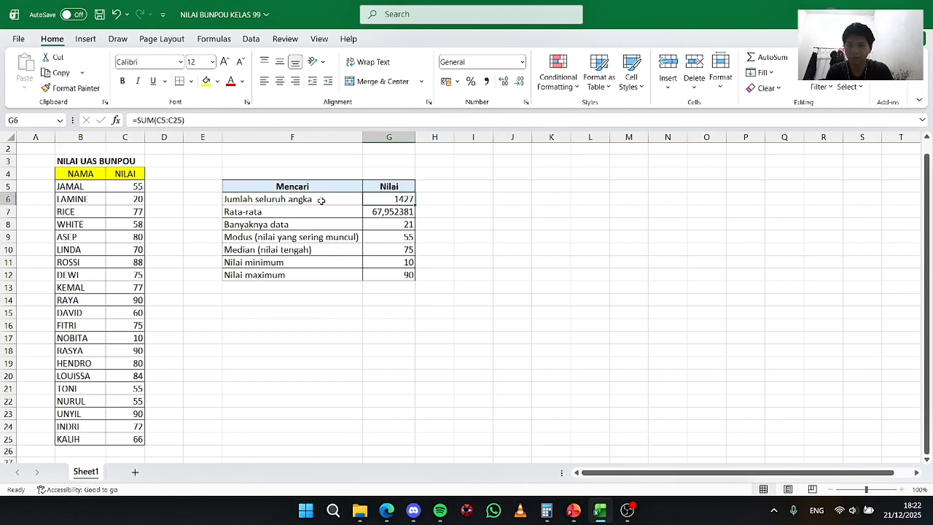
{"action": "key", "text": "Right"}
{"action": "type", "text": "=sum"}
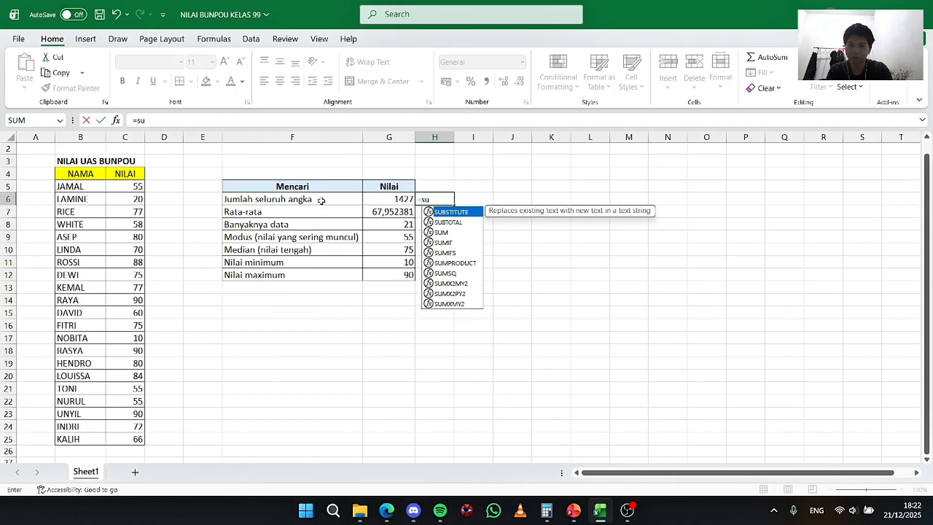
{"action": "key", "text": "Down"}
{"action": "key", "text": "BackSpace"}
{"action": "key", "text": "BackSpace"}
{"action": "key", "text": "BackSpace"}
{"action": "key", "text": "BackSpace"}
{"action": "key", "text": "Return"}
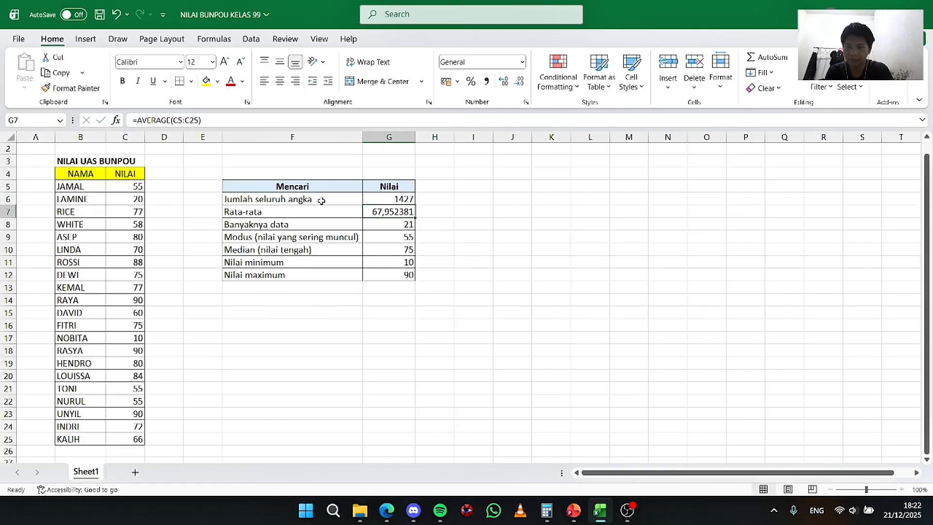
Recap the average function by starting =averag in H7 beside Rata-rata, and discard the entry
{"action": "type", "text": "=averag"}
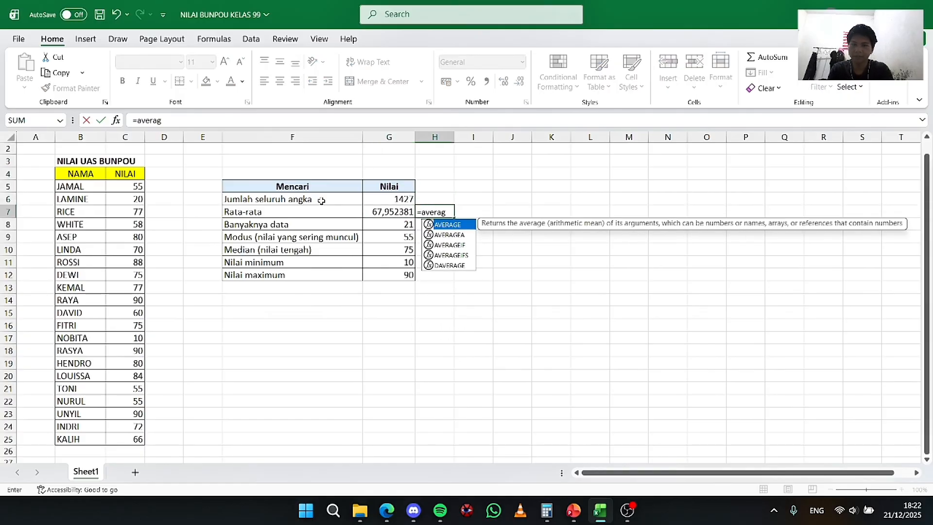
{"action": "key", "text": "BackSpace"}
{"action": "key", "text": "BackSpace"}
{"action": "key", "text": "BackSpace"}
{"action": "key", "text": "BackSpace"}
{"action": "key", "text": "BackSpace"}
{"action": "key", "text": "BackSpace"}
{"action": "key", "text": "BackSpace"}
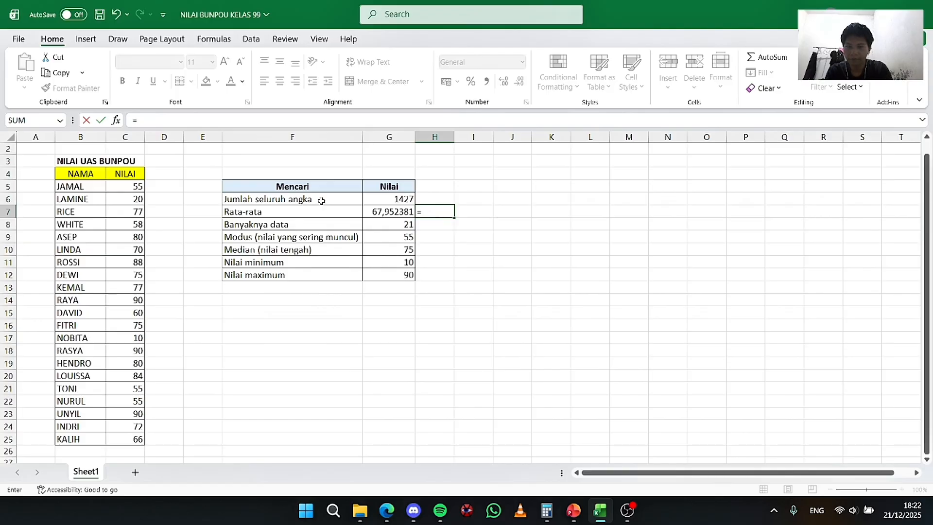
{"action": "key", "text": "Return"}
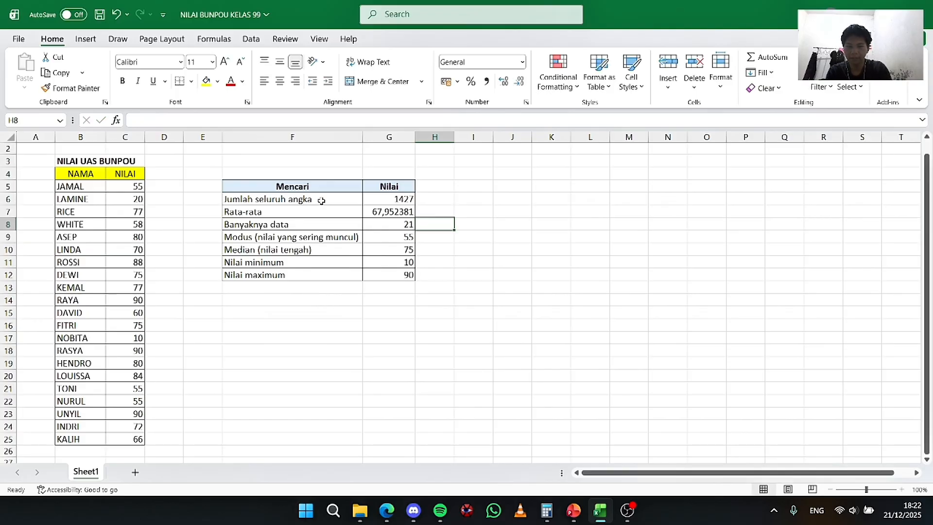
Recap the counting function by starting =count in H8 beside Banyaknya data, and discard the entry
{"action": "type", "text": "=count"}
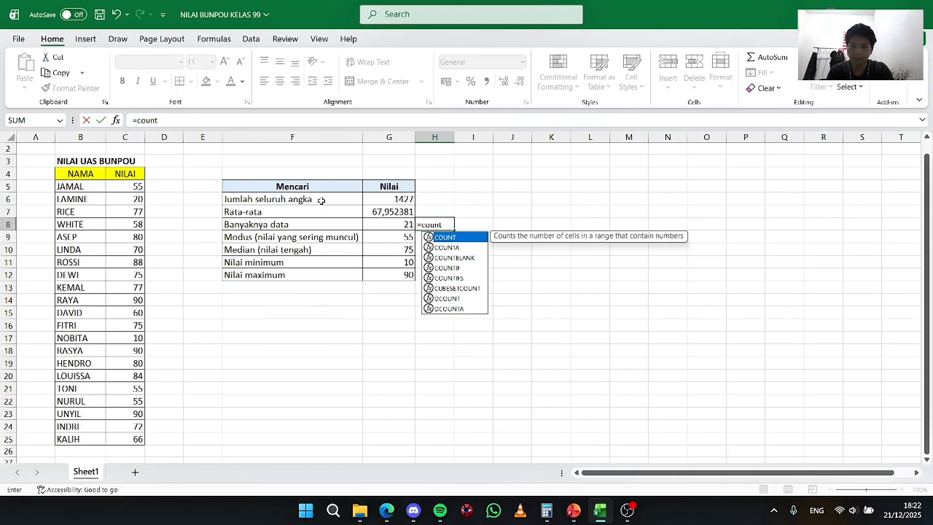
{"action": "key", "text": "BackSpace"}
{"action": "key", "text": "BackSpace"}
{"action": "key", "text": "BackSpace"}
{"action": "key", "text": "BackSpace"}
{"action": "key", "text": "BackSpace"}
{"action": "key", "text": "BackSpace"}
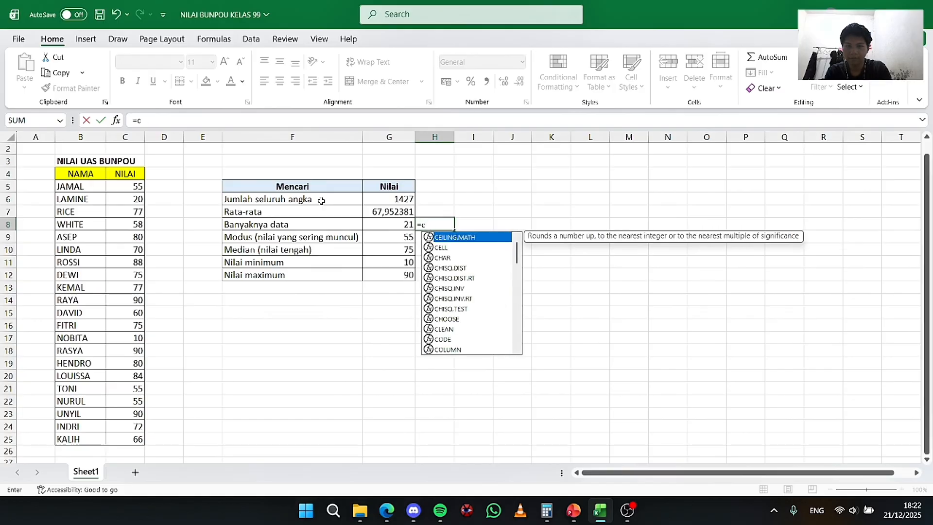
{"action": "key", "text": "Return"}
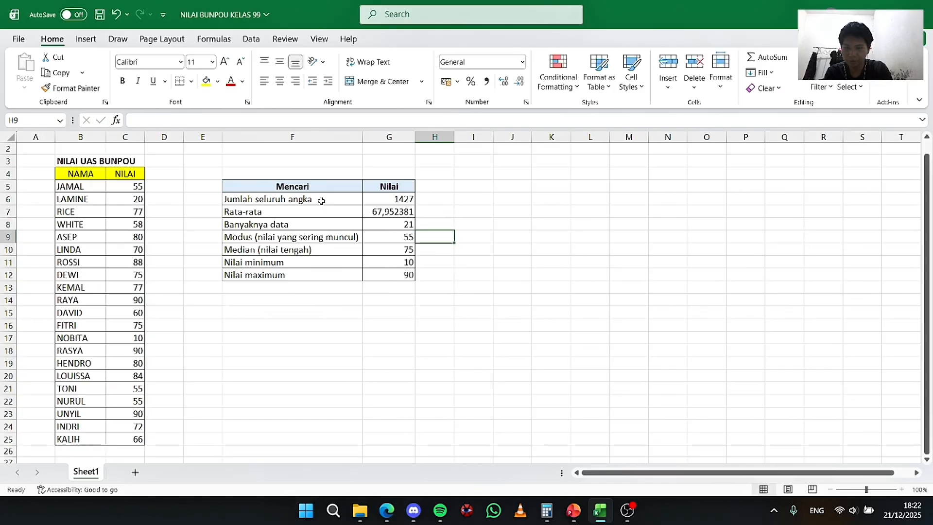
Recap the mode function in H9 with =mode.sngl, look through the suggested MODE variants, and discard the entry
{"action": "type", "text": "=m"}
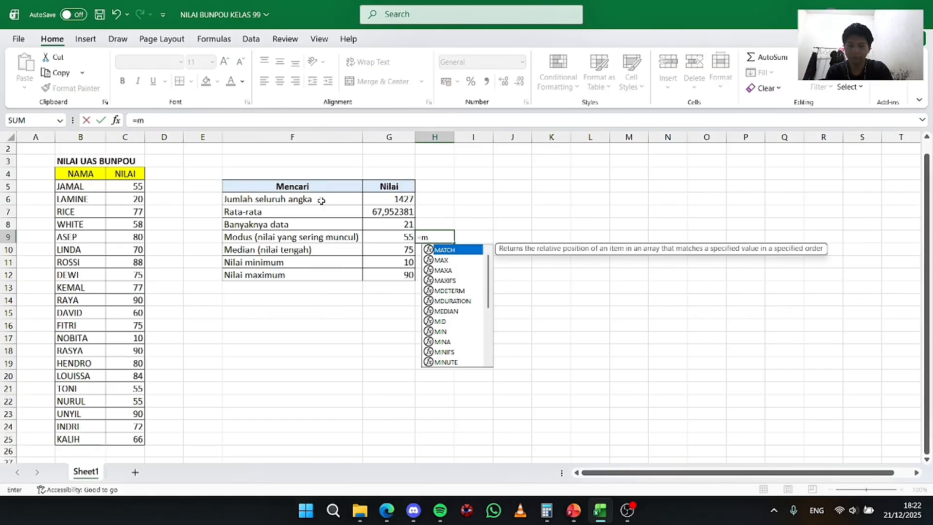
{"action": "type", "text": "ode.sngl"}
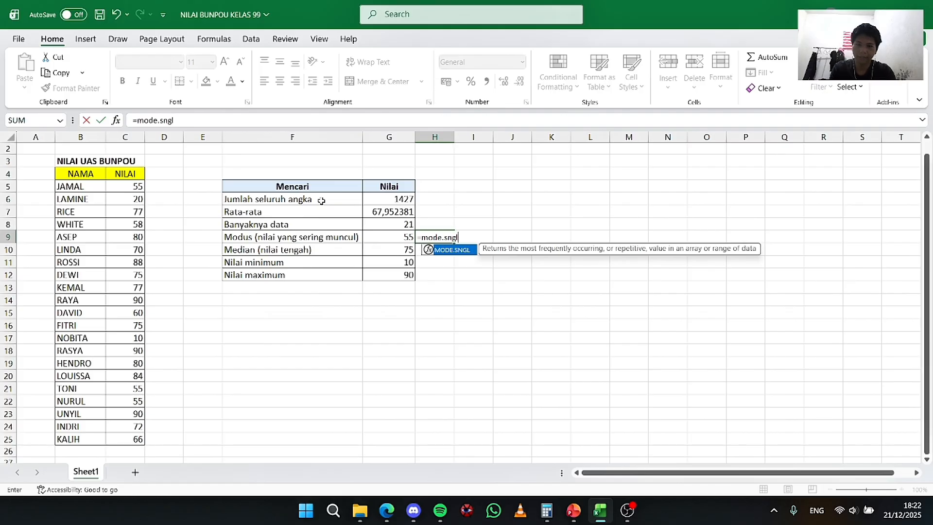
{"action": "key", "text": "BackSpace"}
{"action": "key", "text": "BackSpace"}
{"action": "key", "text": "BackSpace"}
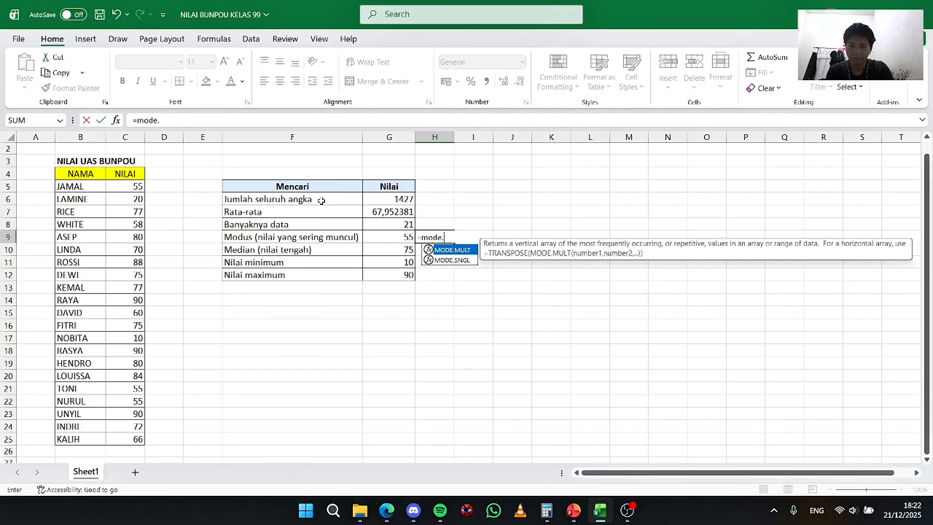
{"action": "key", "text": "BackSpace"}
{"action": "key", "text": "BackSpace"}
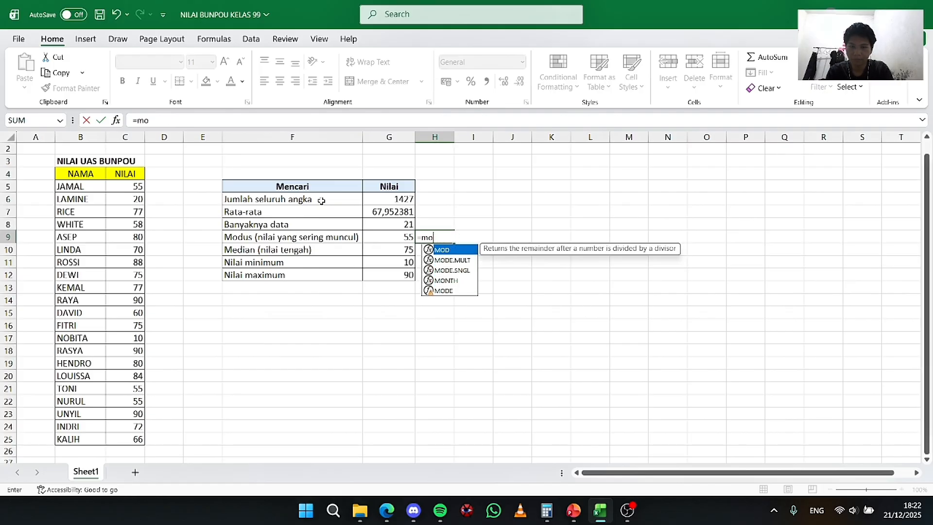
{"action": "type", "text": "ode"}
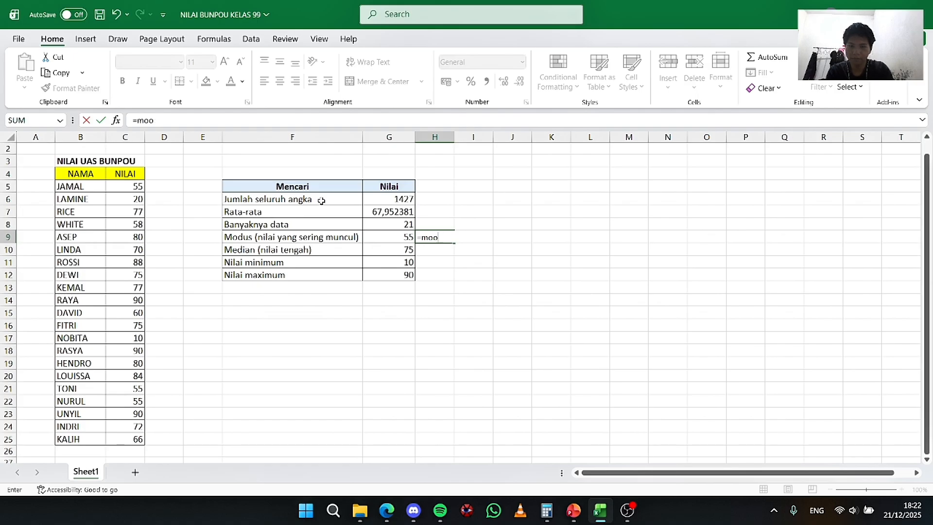
{"action": "key", "text": "BackSpace"}
{"action": "type", "text": "de"}
{"action": "key", "text": "Down"}
{"action": "key", "text": "Down"}
{"action": "key", "text": "Up"}
{"action": "key", "text": "Up"}
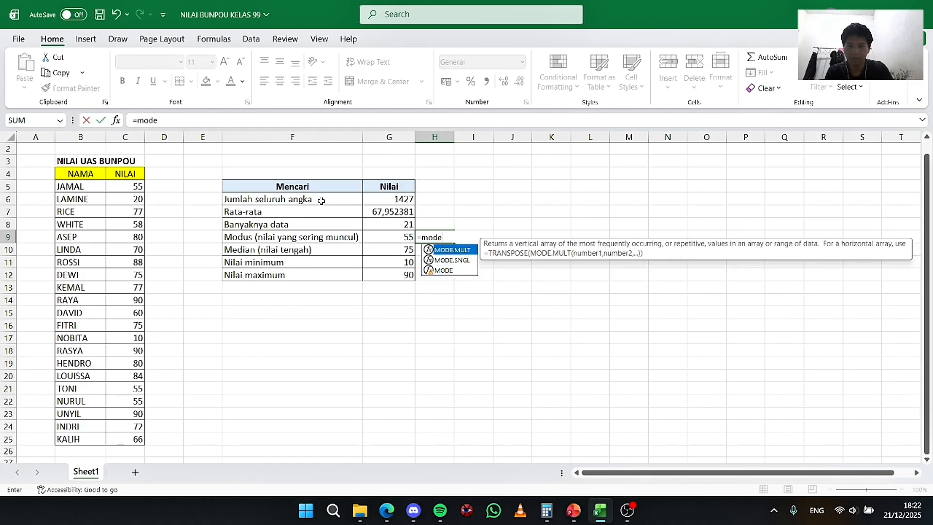
{"action": "key", "text": "BackSpace"}
{"action": "key", "text": "BackSpace"}
{"action": "key", "text": "BackSpace"}
{"action": "key", "text": "BackSpace"}
{"action": "key", "text": "BackSpace"}
{"action": "key", "text": "Return"}
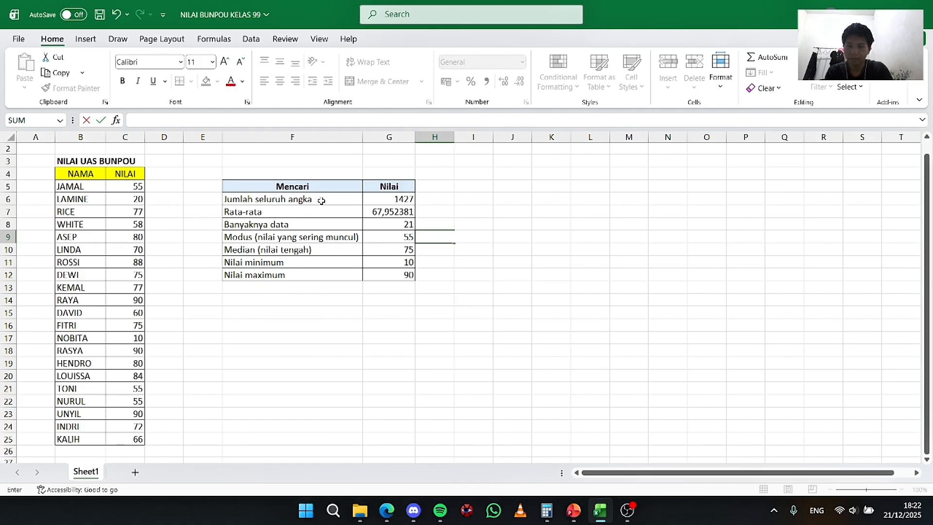
Recap the median function by starting =media in H10, discard the entry, and view the Median formula in G10
{"action": "type", "text": "=media"}
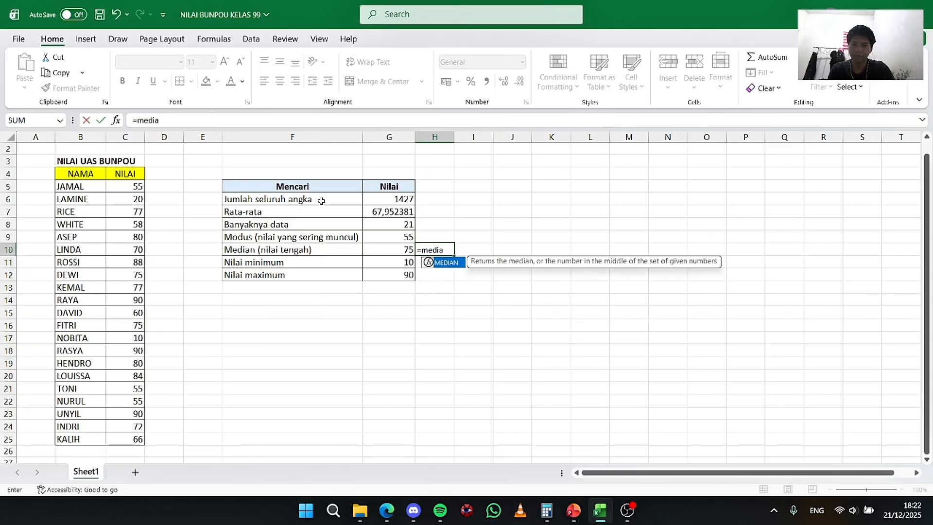
{"action": "key", "text": "BackSpace"}
{"action": "key", "text": "BackSpace"}
{"action": "key", "text": "BackSpace"}
{"action": "key", "text": "BackSpace"}
{"action": "key", "text": "BackSpace"}
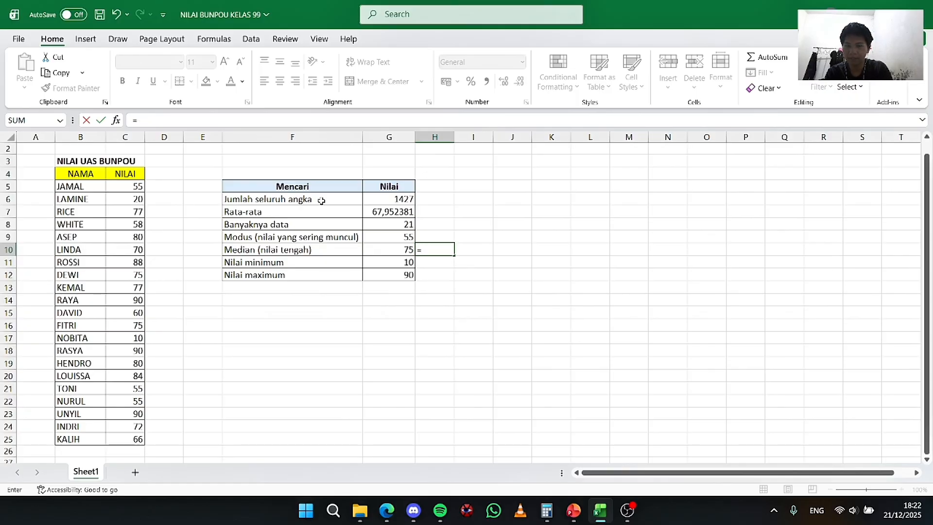
{"action": "key", "text": "BackSpace"}
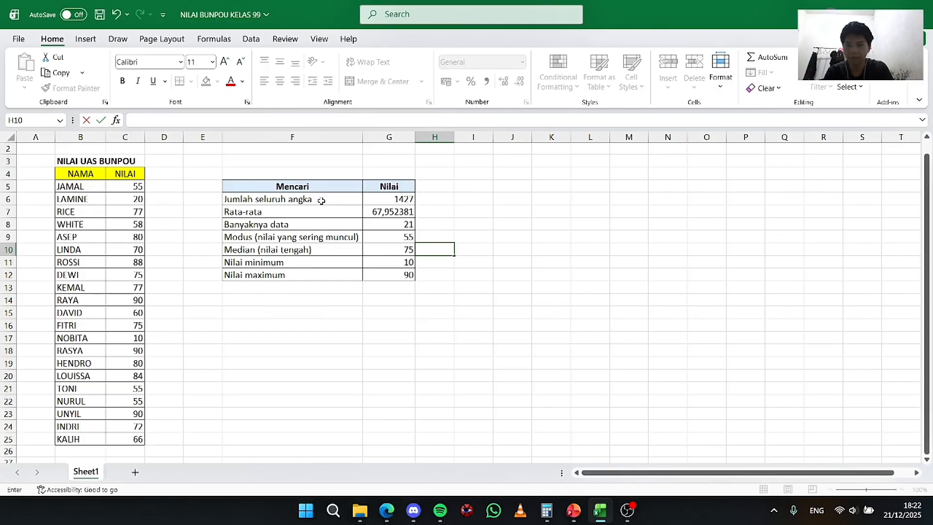
{"action": "key", "text": "Left"}
{"action": "key", "text": "Right"}
{"action": "key", "text": "Left"}
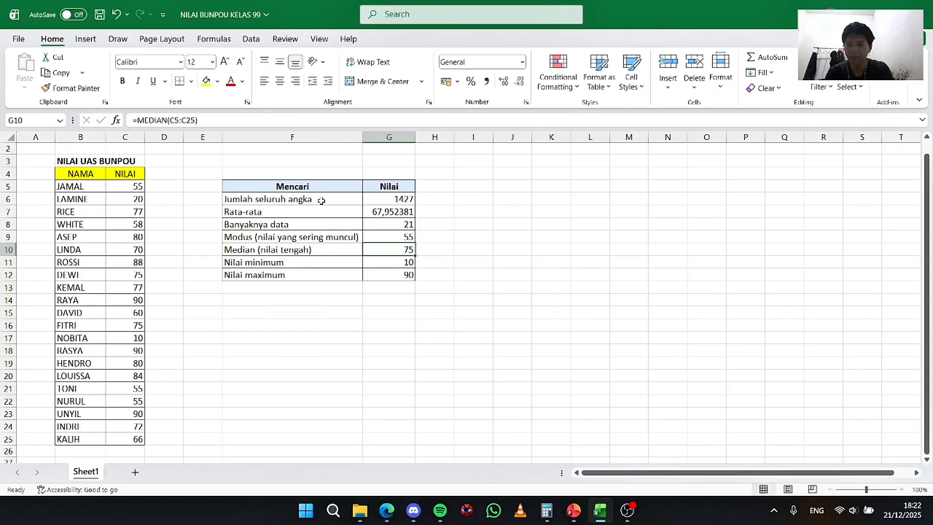
Recap the minimum function by starting =min in H11 beside Nilai minimum, and discard the entry
{"action": "key", "text": "Right"}
{"action": "key", "text": "Down"}
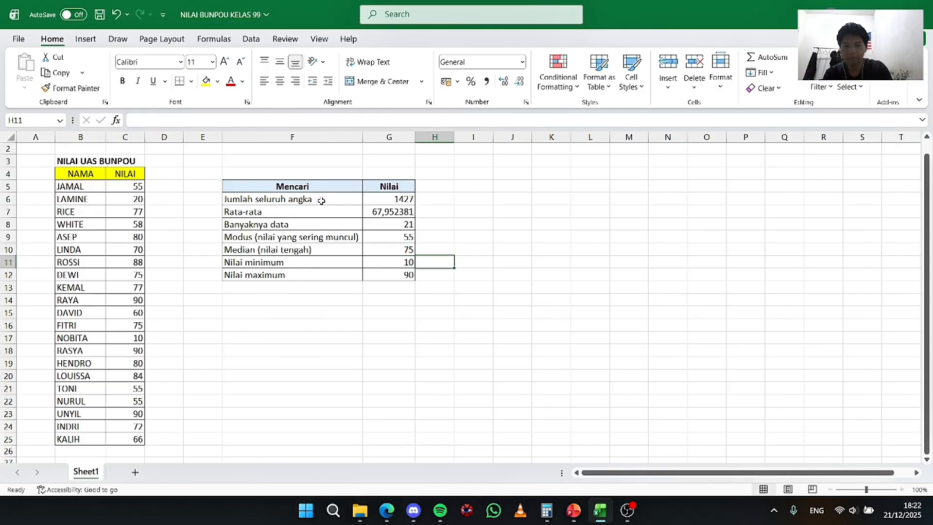
{"action": "type", "text": "=min"}
{"action": "key", "text": "BackSpace"}
{"action": "key", "text": "BackSpace"}
{"action": "key", "text": "BackSpace"}
{"action": "key", "text": "BackSpace"}
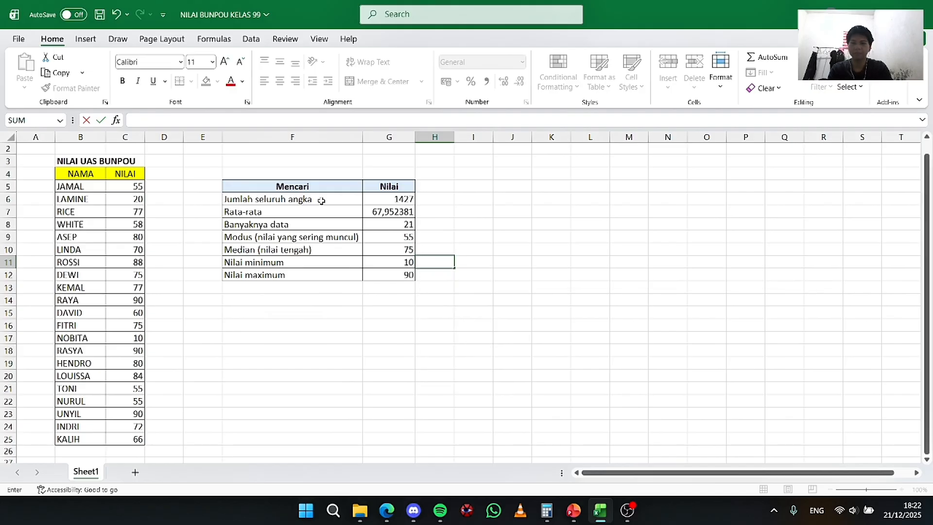
{"action": "key", "text": "Return"}
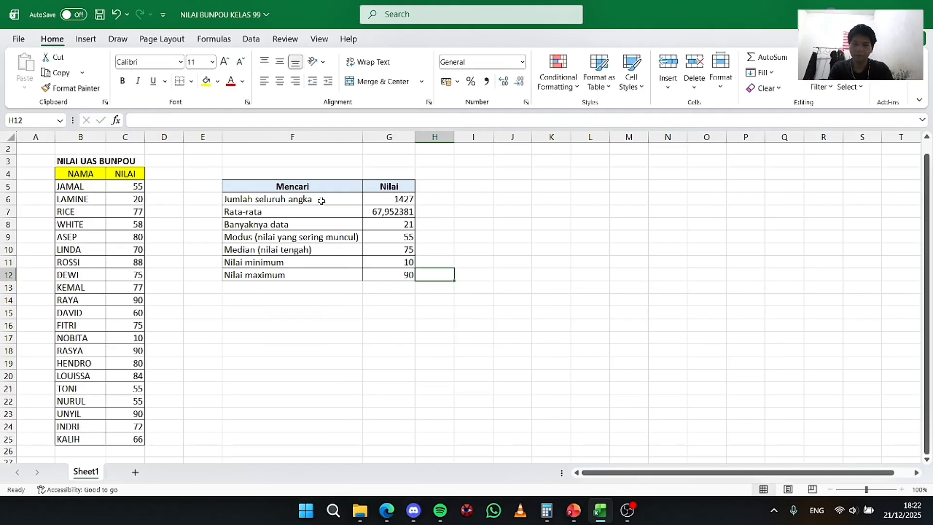
Recap the maximum function by starting =ma in H12 beside Nilai maximum, and discard the entry
{"action": "type", "text": "=ma"}
{"action": "key", "text": "BackSpace"}
{"action": "key", "text": "BackSpace"}
{"action": "key", "text": "BackSpace"}
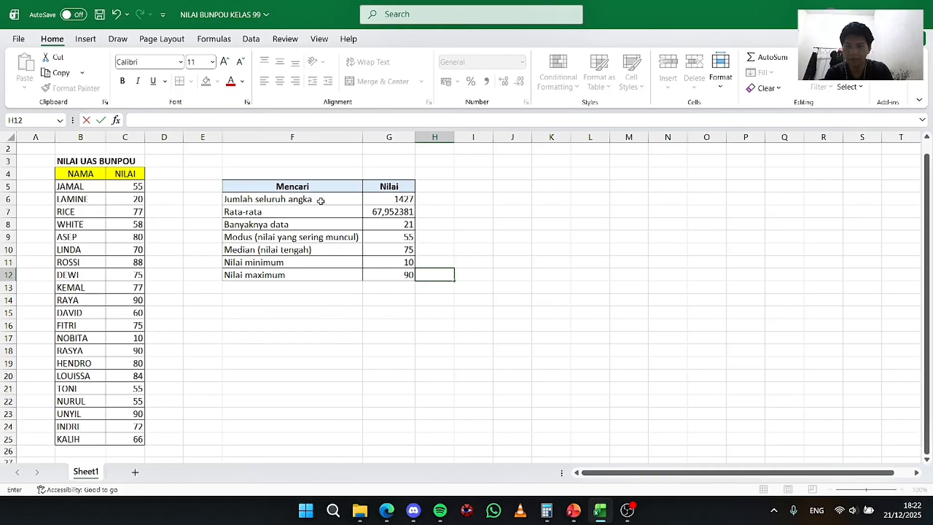
{"action": "left_click", "coordinate": [320, 201]}
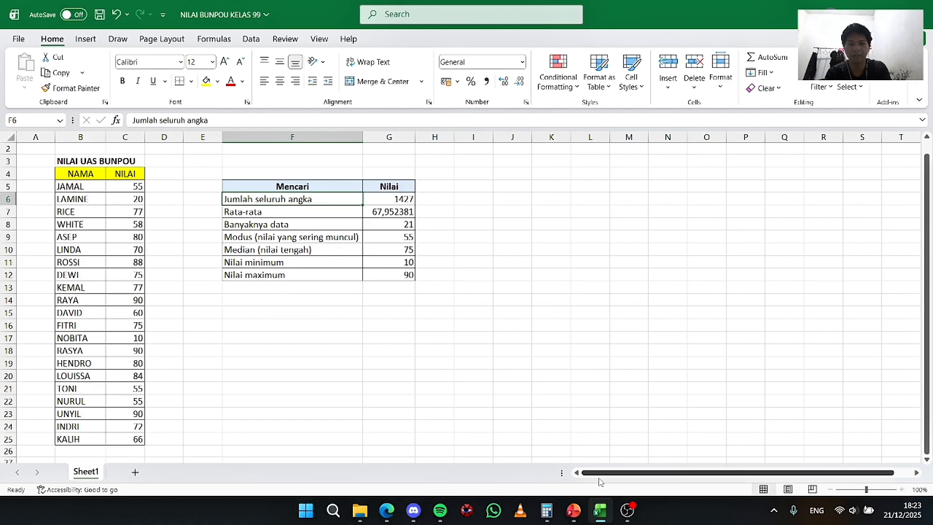
Switch to the PowerPoint presentation, run the slide show from the MINIMUM and MAXIMUM slide to the Terima kasih slide, and end it
{"action": "left_click", "coordinate": [572, 463]}
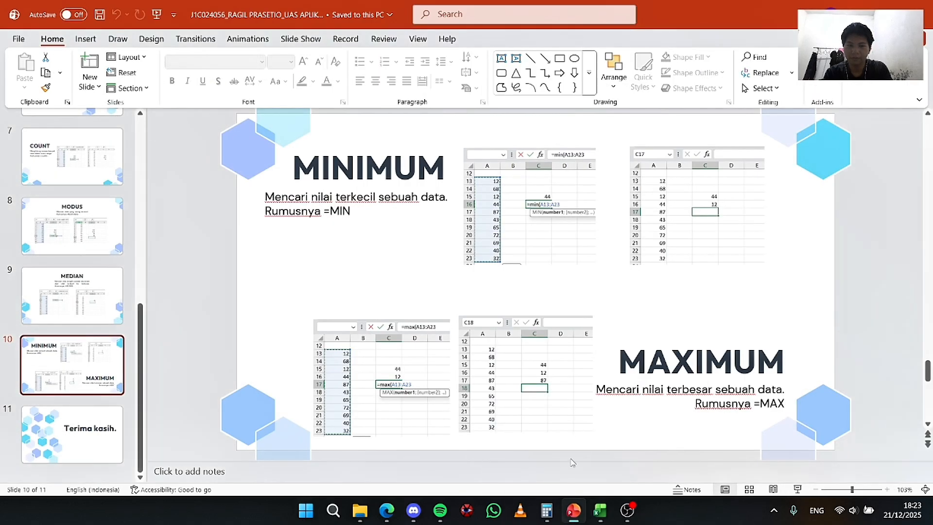
{"action": "left_click", "coordinate": [797, 489]}
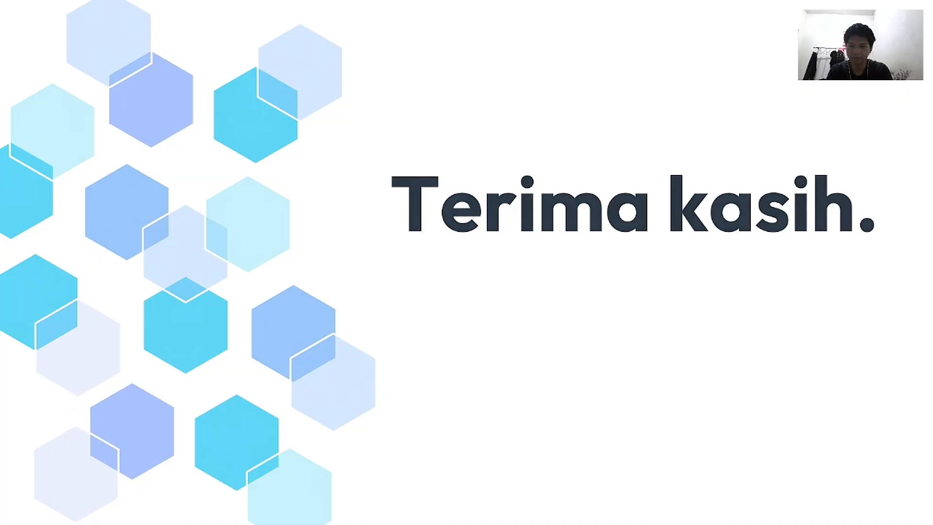
{"action": "key", "text": "Escape"}
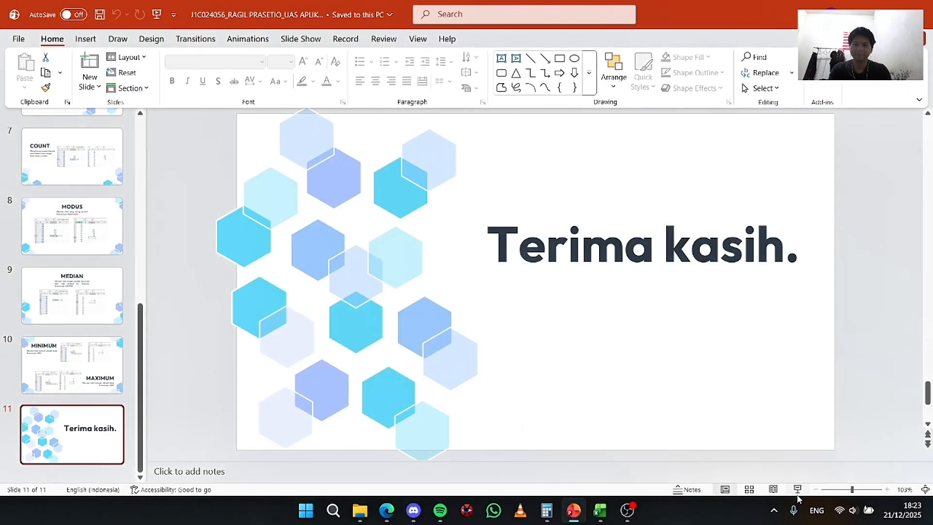